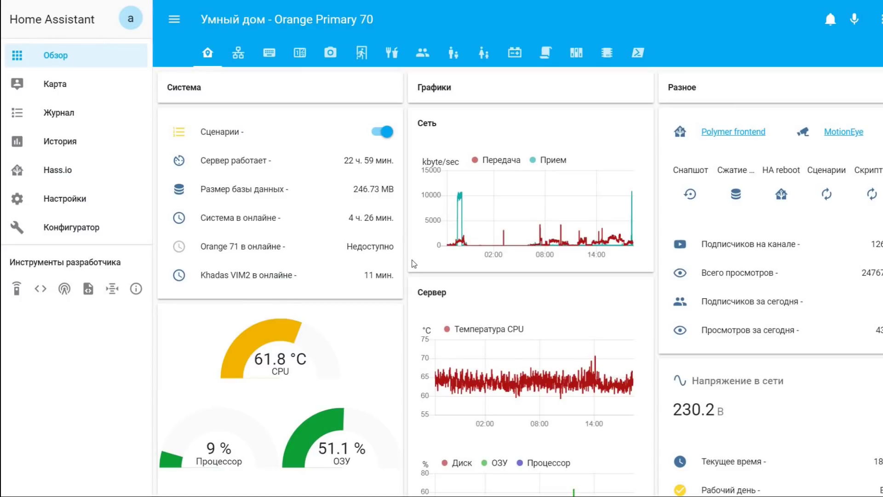
View the Hass.io snapshots page and search the services developer tool for hassio.snap.
click(62, 171)
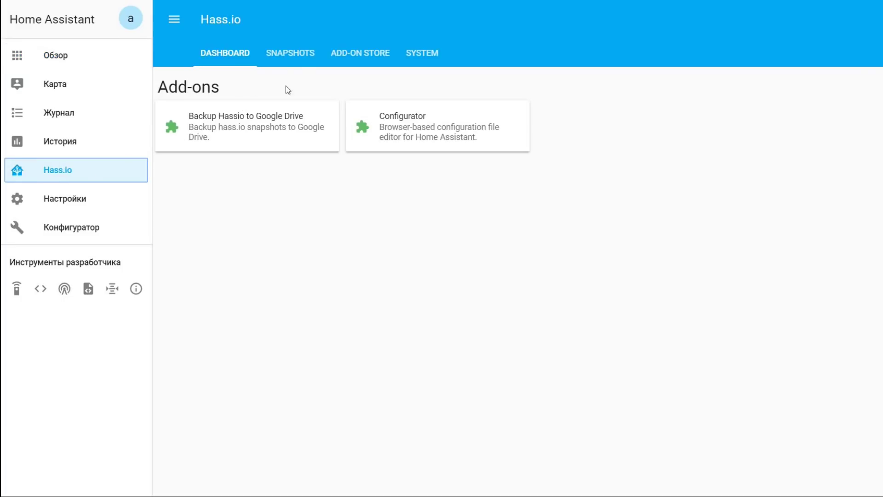
click(294, 54)
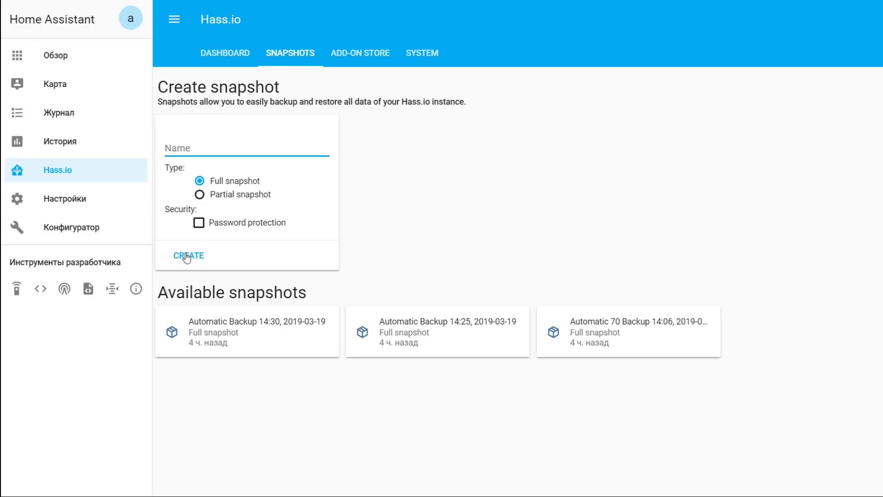
click(17, 289)
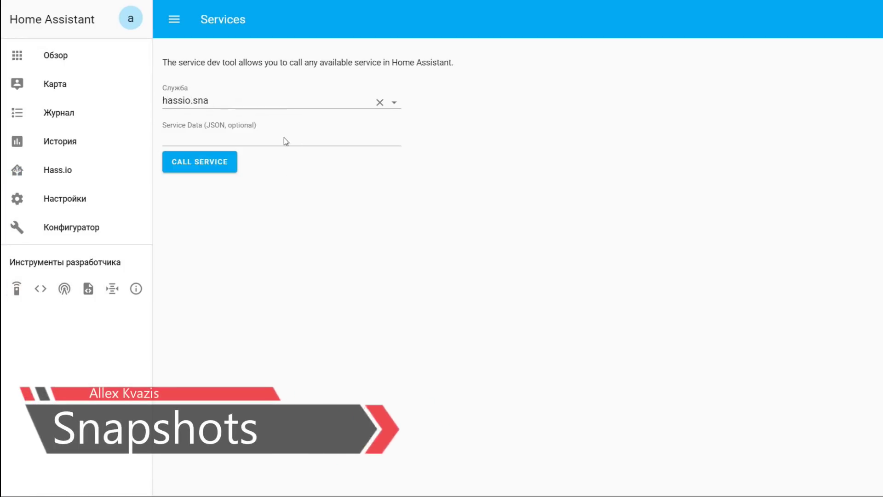
click(214, 101)
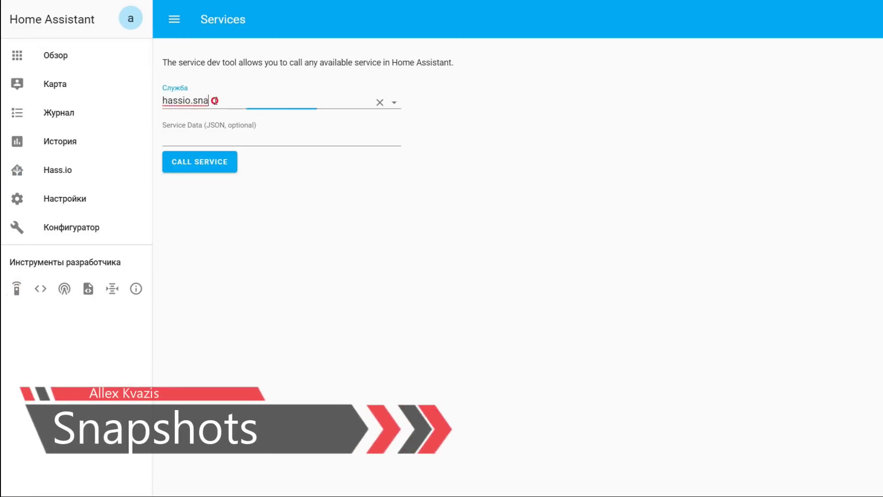
click(215, 102)
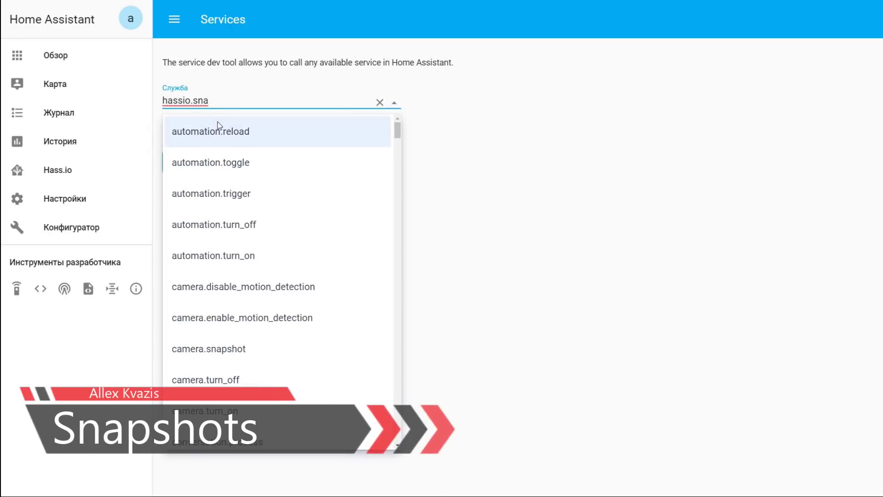
text(p)
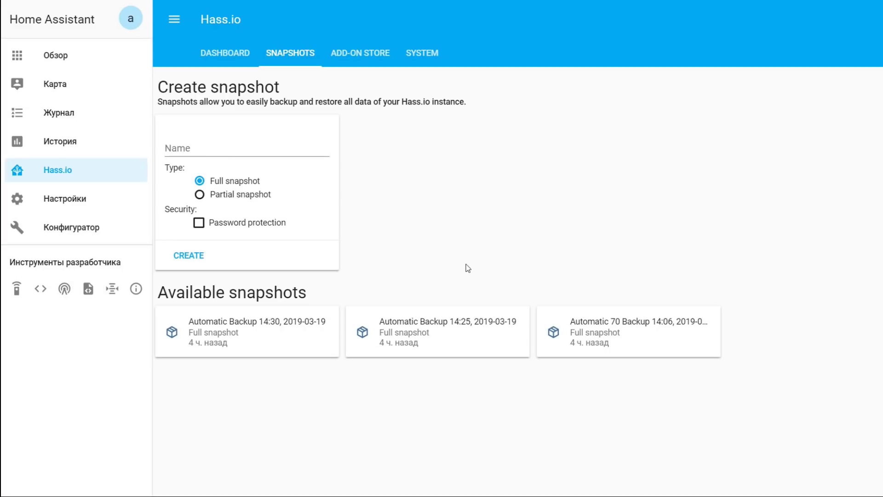
Open system.yaml in the Configurator and highlight the hassio.snapshot_full service and the backup name template in the ha_backup script.
click(77, 233)
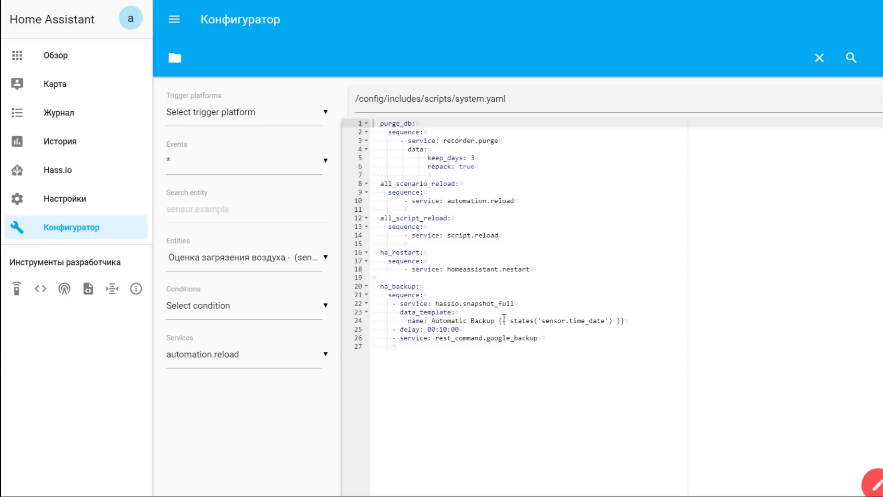
drag(628, 319, 330, 294)
click(442, 304)
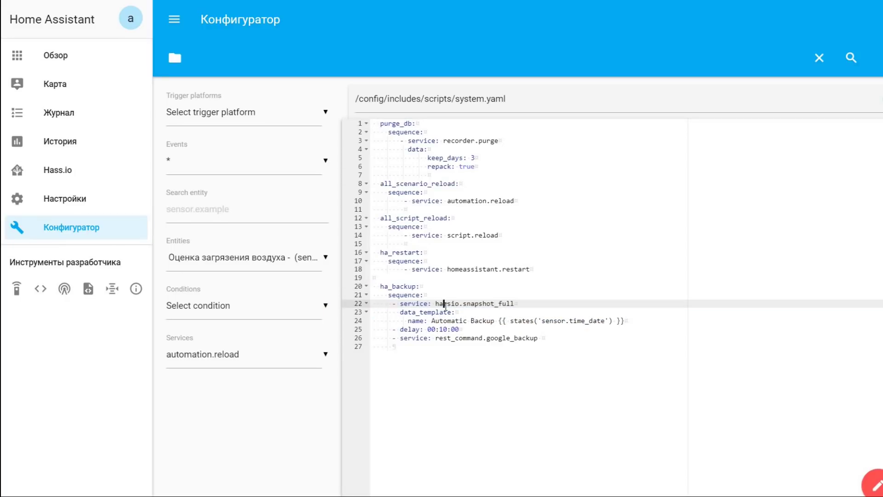
drag(436, 304, 515, 304)
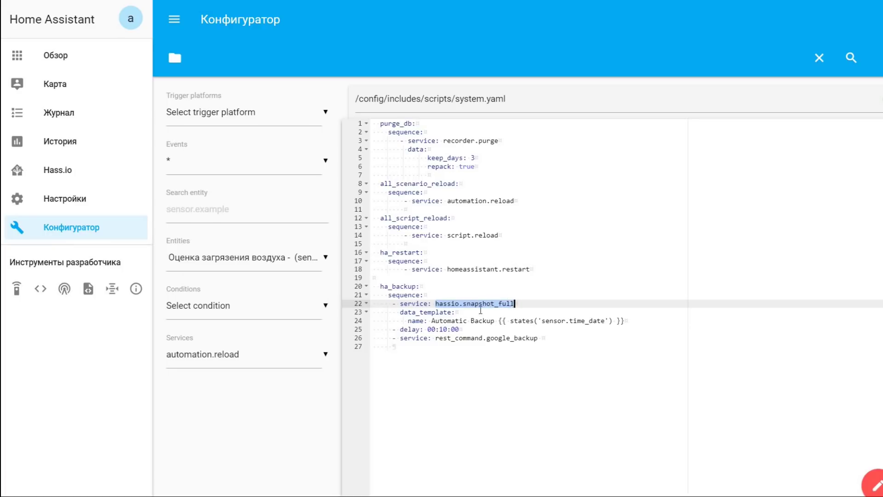
drag(432, 321, 617, 321)
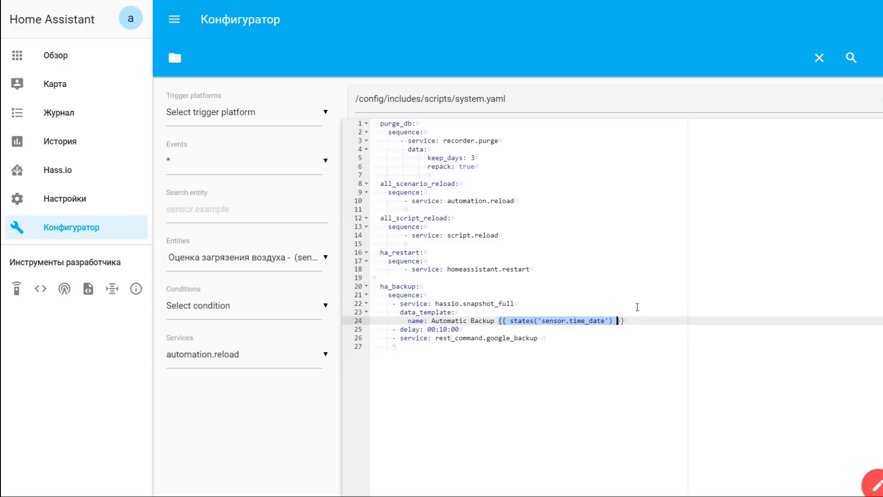
Return to the Hass.io snapshots and inspect the contents of the Automatic 70 Backup 14:06, 2019-03-19 snapshot.
click(73, 173)
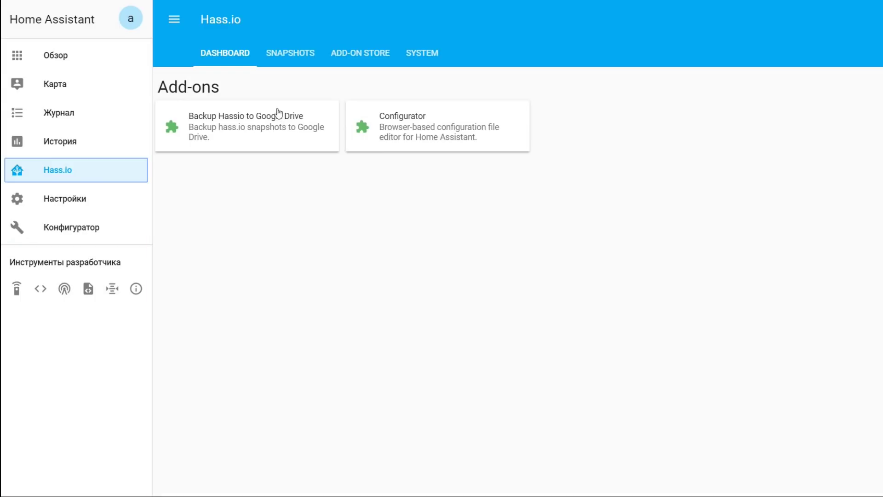
click(288, 55)
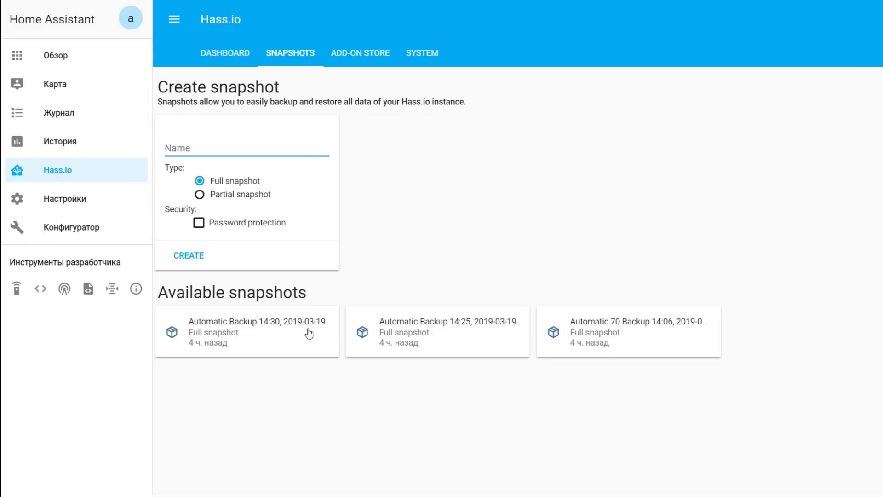
click(443, 391)
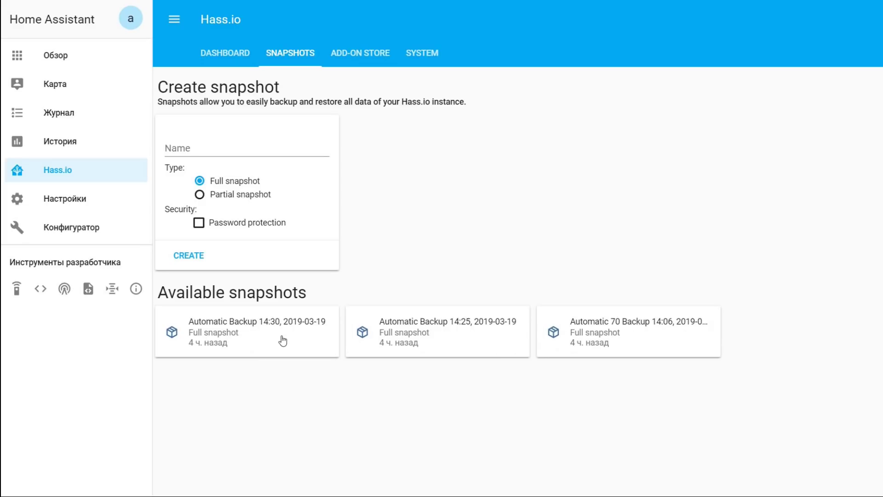
click(615, 340)
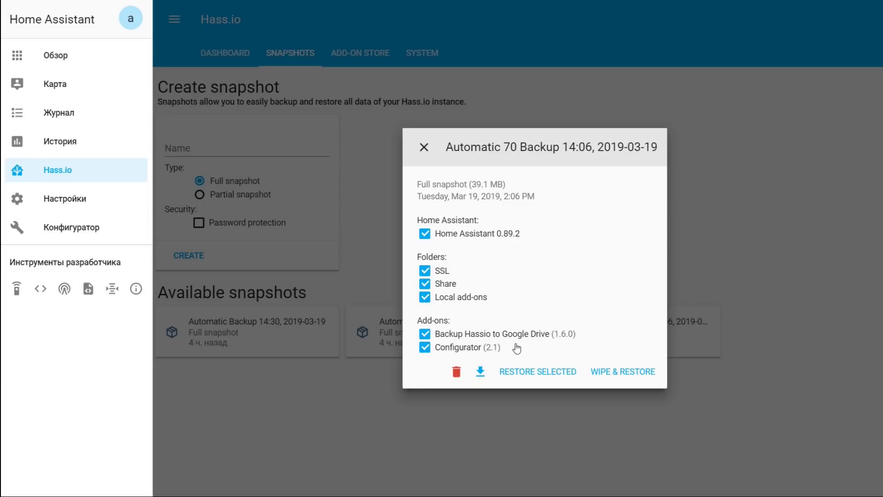
click(423, 147)
Compare the folders included in the Automatic Backup 14:25 snapshot with those in the Automatic 70 Backup 14:06 snapshot.
click(426, 336)
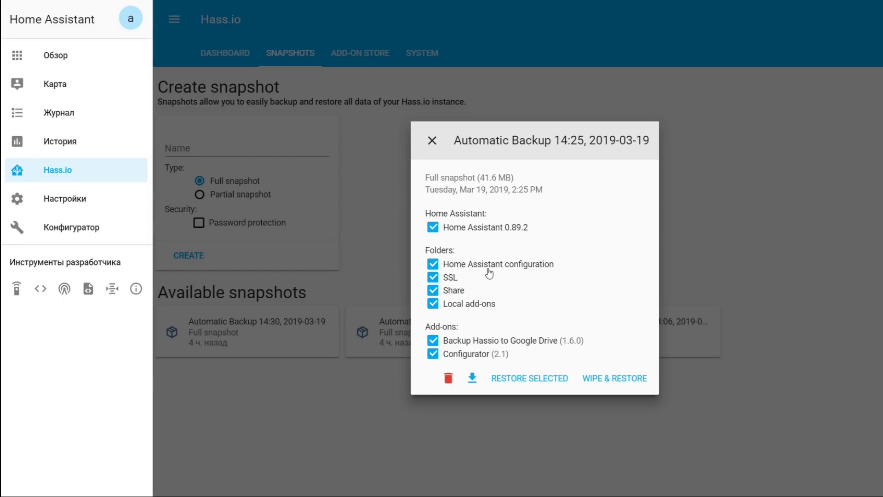
click(432, 146)
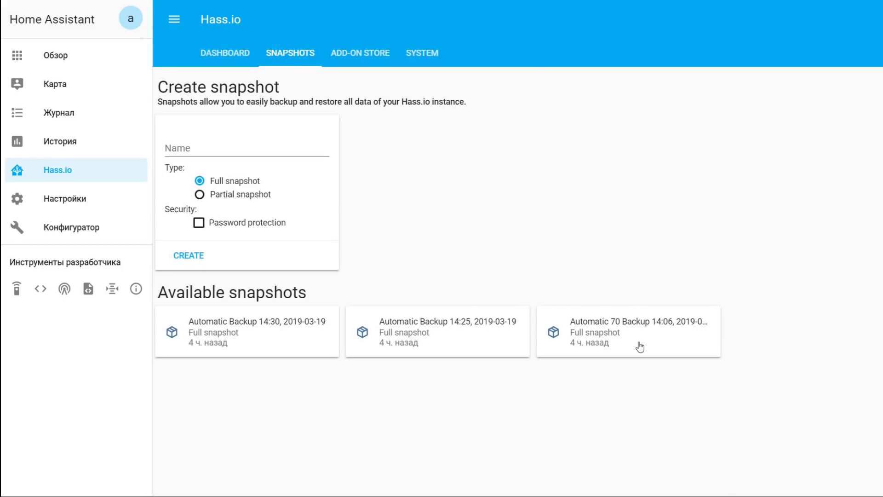
click(639, 345)
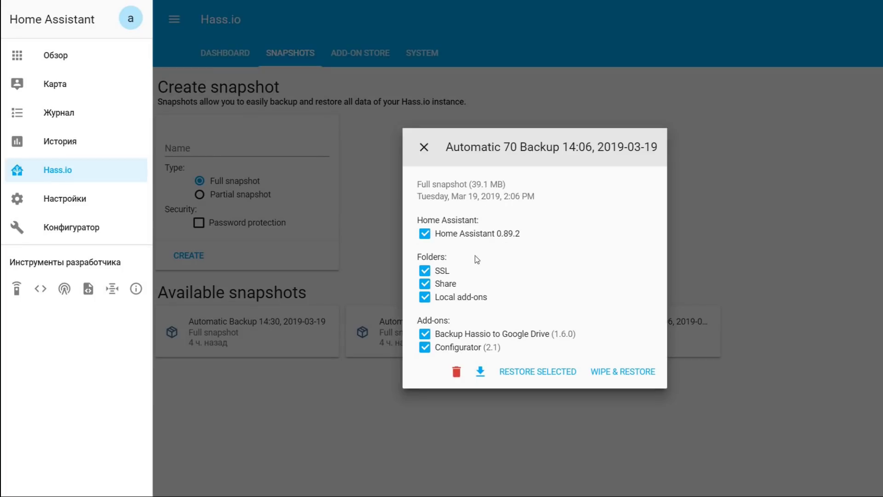
click(424, 148)
click(452, 337)
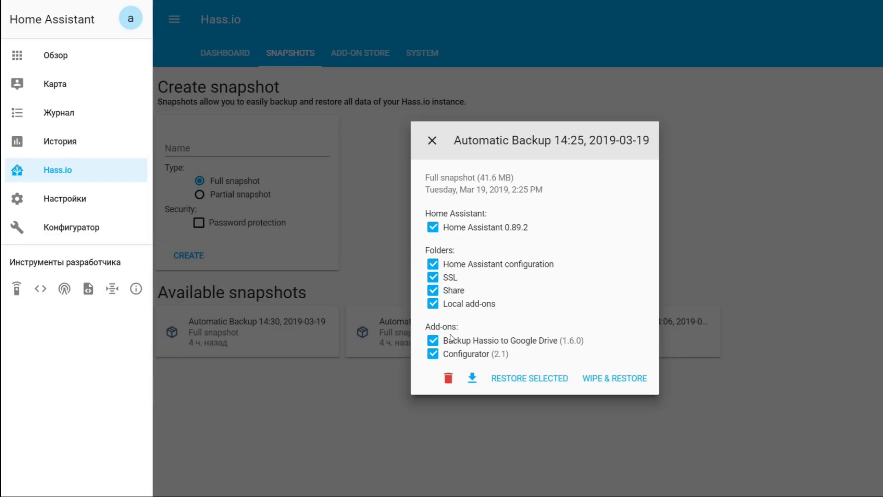
click(433, 141)
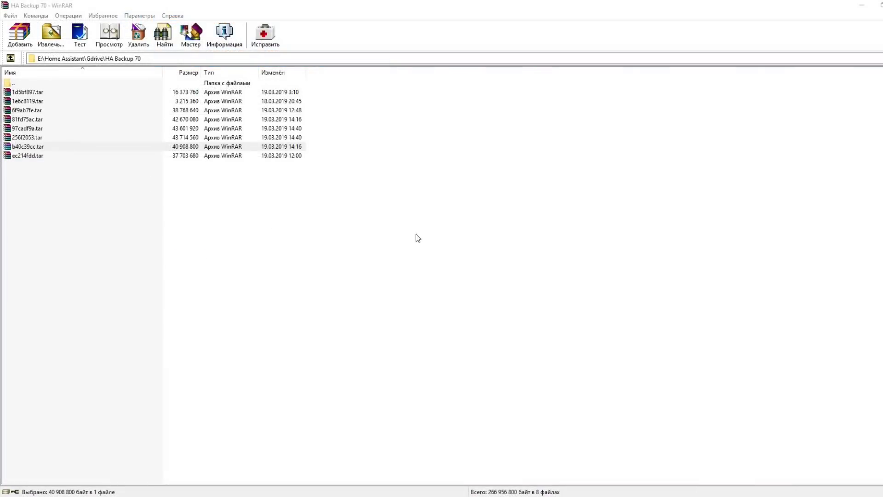
Switch to WinRAR and open homeassistant.tar.gz inside the b40c39cc.tar backup.
click(33, 147)
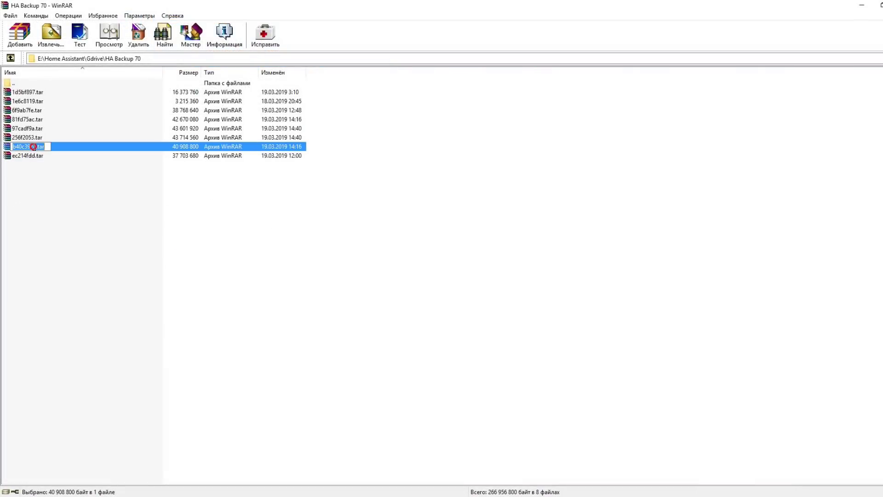
click(39, 153)
double_click(38, 148)
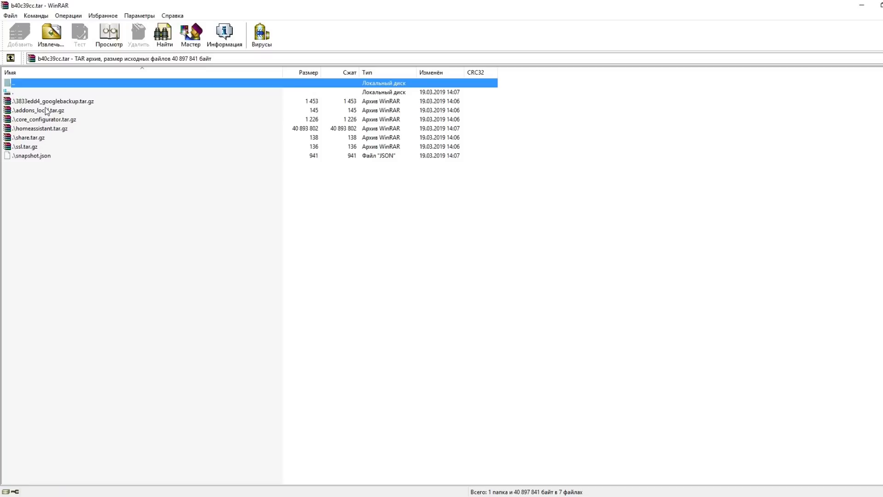
click(50, 129)
double_click(49, 129)
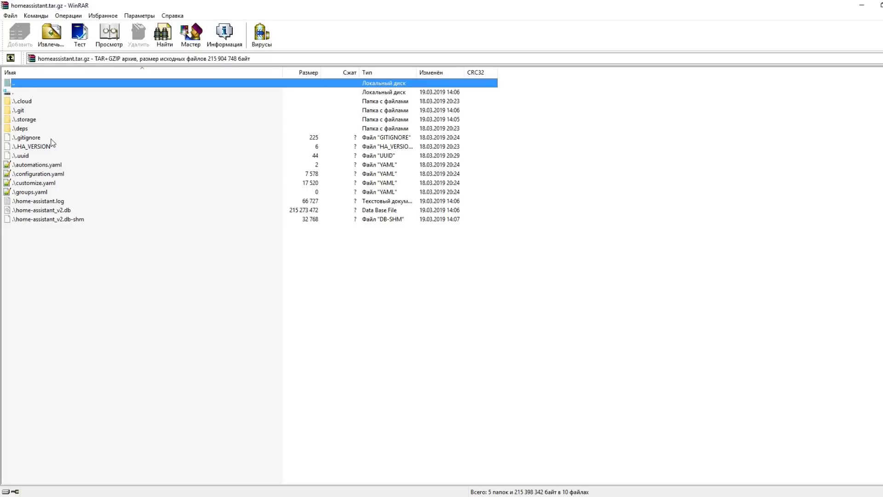
Examine which configuration folders and YAML files the homeassistant.tar.gz archive of the b40c39cc.tar backup contains.
click(23, 128)
key(Up)
key(Up)
key(Up)
key(Down)
key(Down)
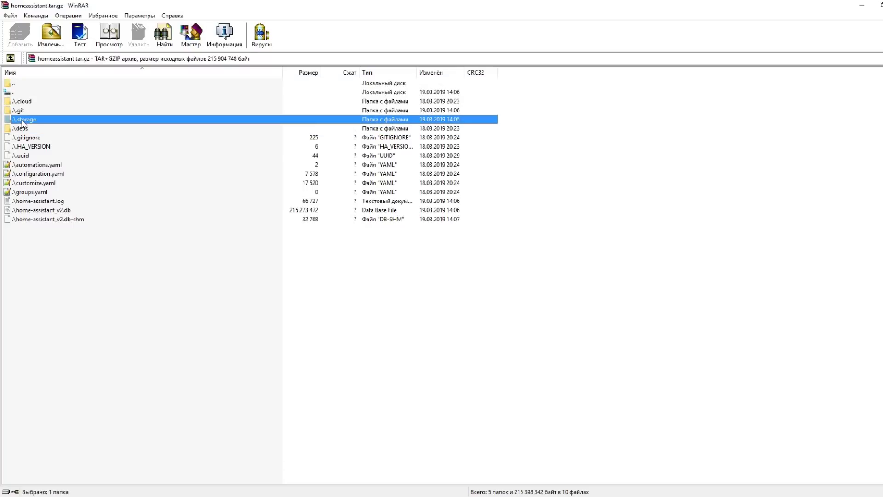
click(23, 131)
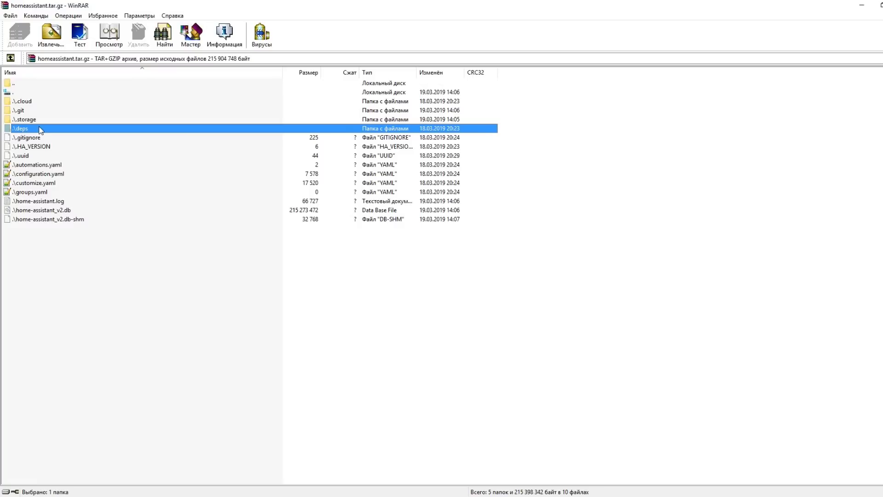
click(50, 166)
click(44, 183)
click(40, 191)
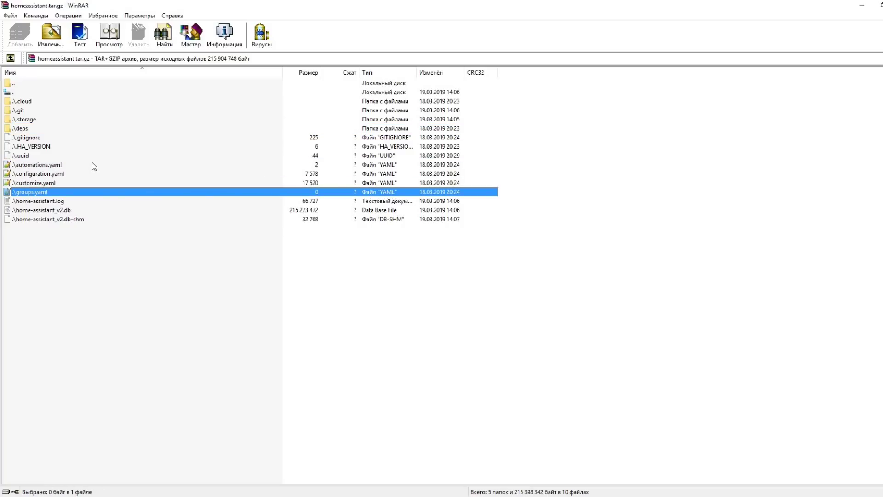
click(44, 173)
click(51, 164)
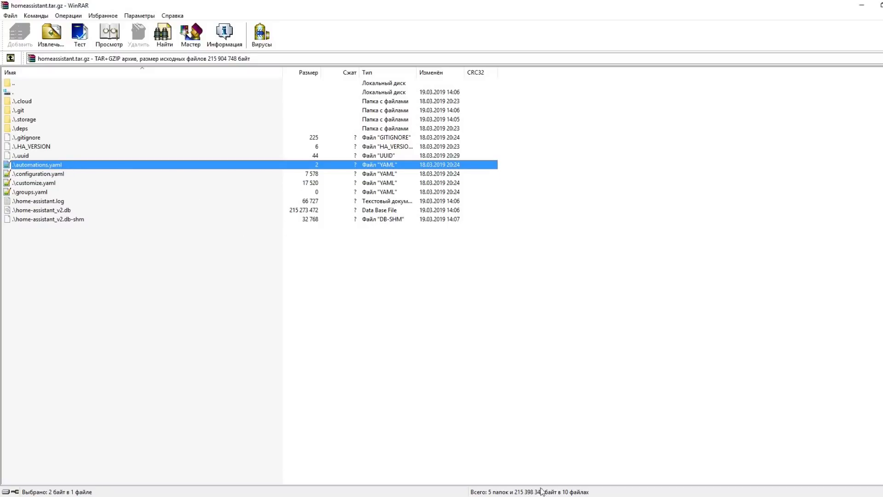
Open homeassistant.tar.gz in the 256f2053.tar backup and check for the includes, tts and www folders and for ui-lovelace.yaml, secrets.yaml and known_devices.yaml.
key(BackSpace)
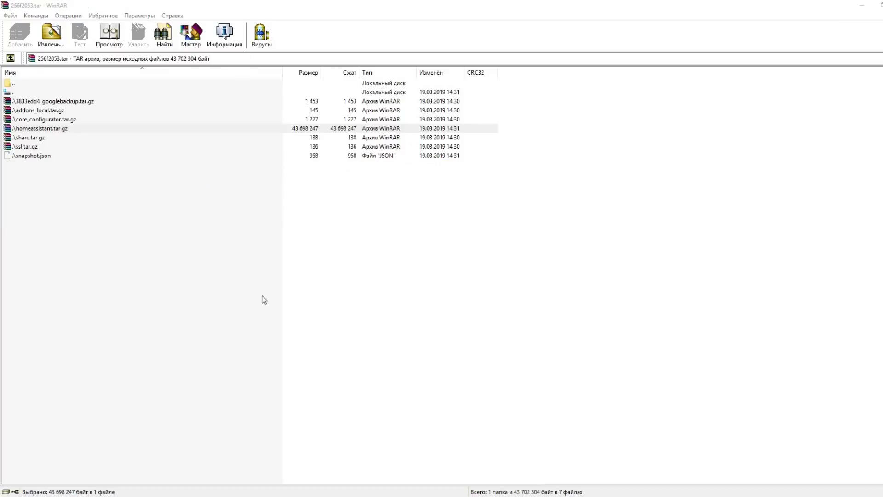
double_click(65, 130)
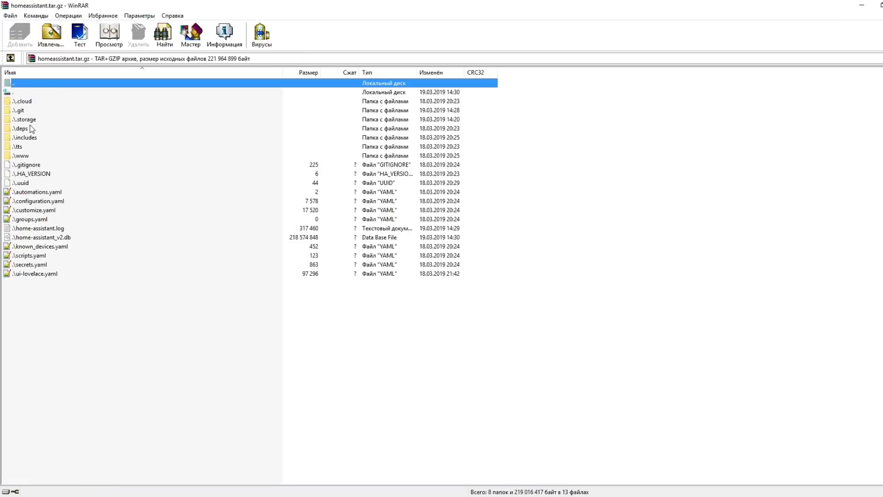
click(30, 138)
click(39, 155)
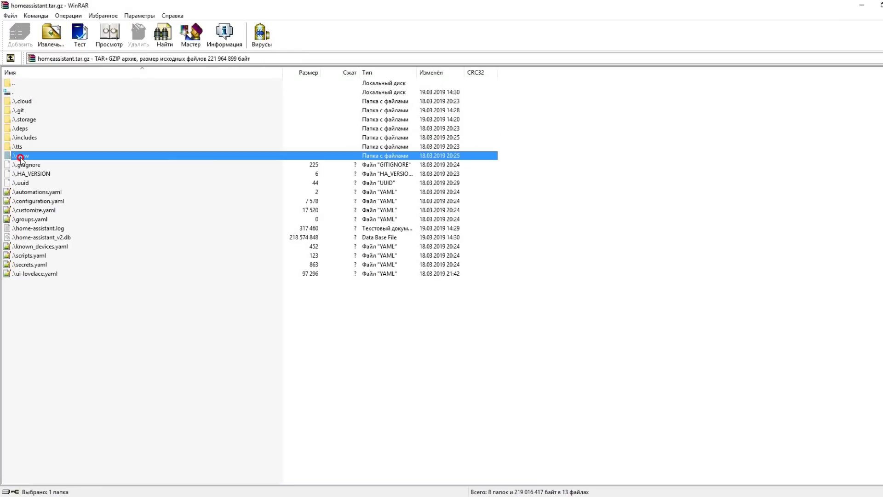
click(25, 147)
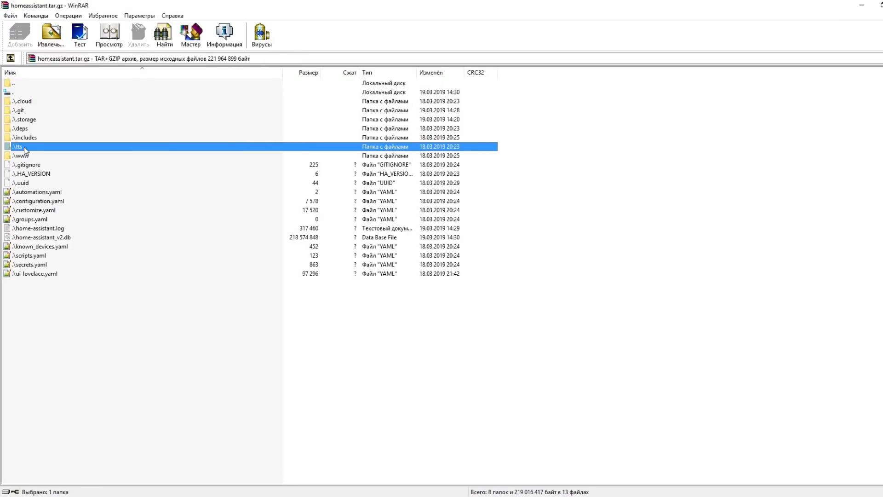
click(53, 274)
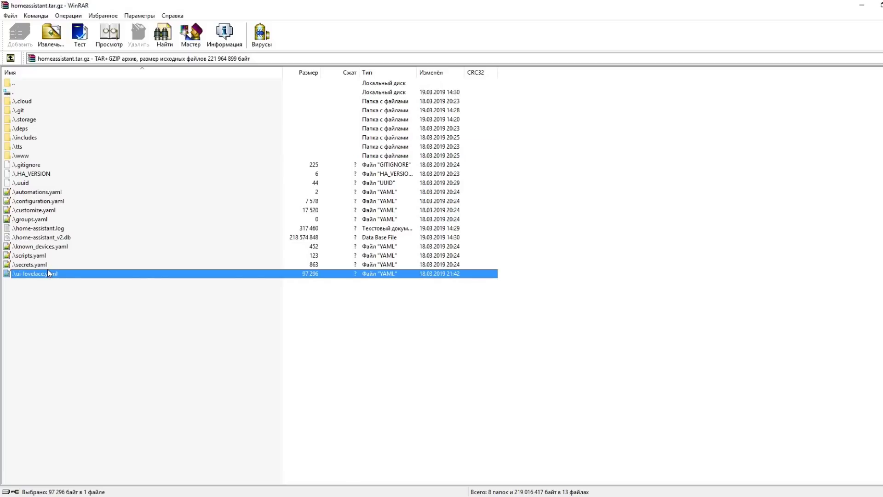
click(54, 264)
click(58, 247)
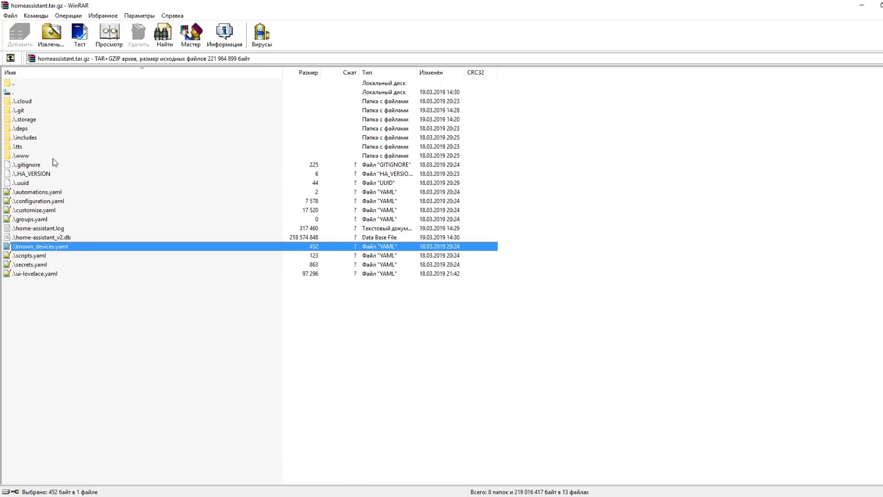
Browse the sensors and automation subfolders of the includes folder in the 256f2053.tar backup.
double_click(32, 140)
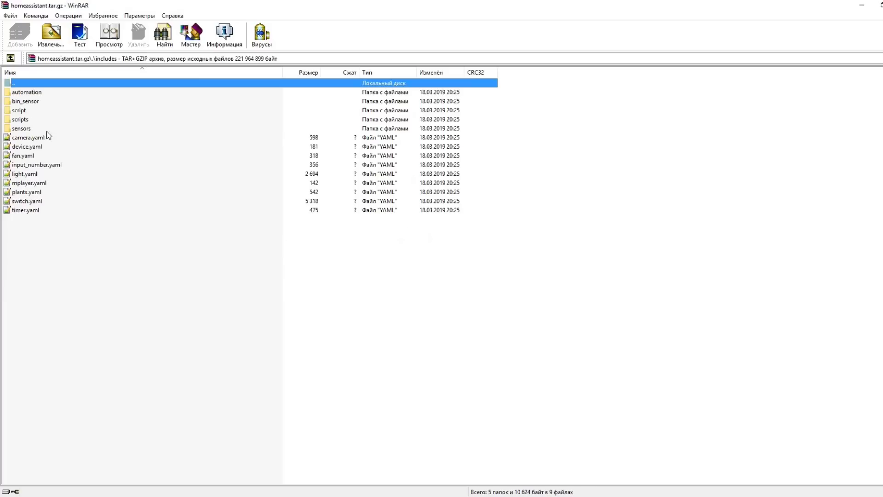
double_click(27, 130)
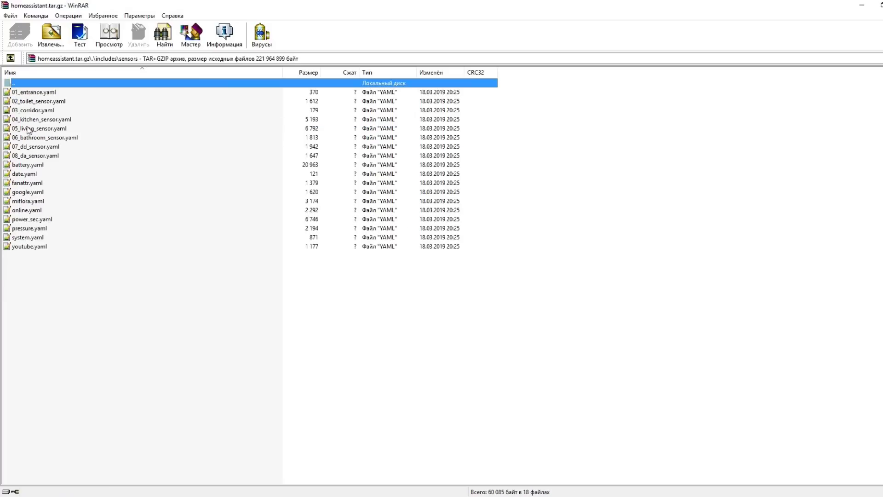
double_click(28, 84)
double_click(36, 93)
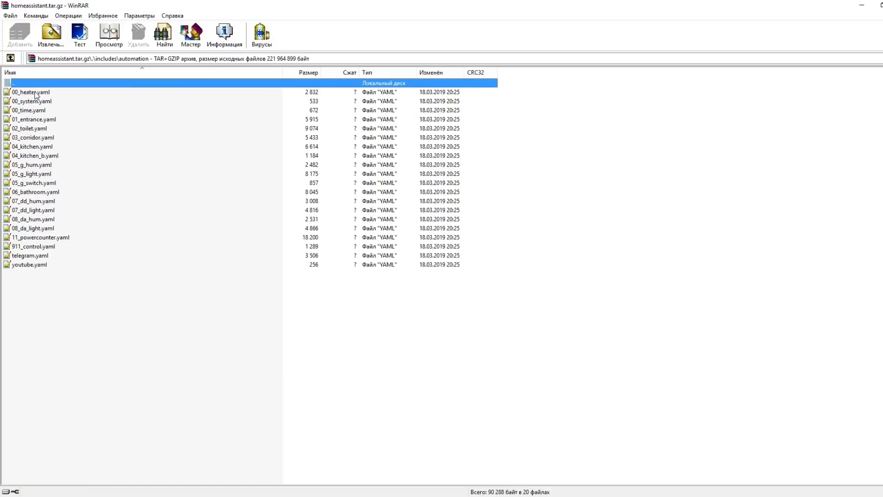
Return from the automation subfolder to the top level of the homeassistant.tar.gz archive.
double_click(19, 84)
double_click(19, 83)
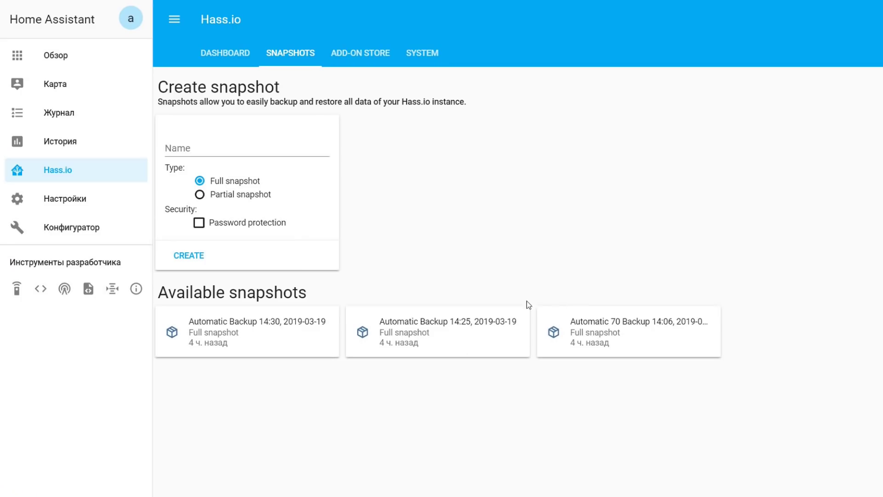
Switch to the Hass.io snapshots page and compare the folders included in the 14:06, 14:25 and 14:30 automatic backups.
click(616, 327)
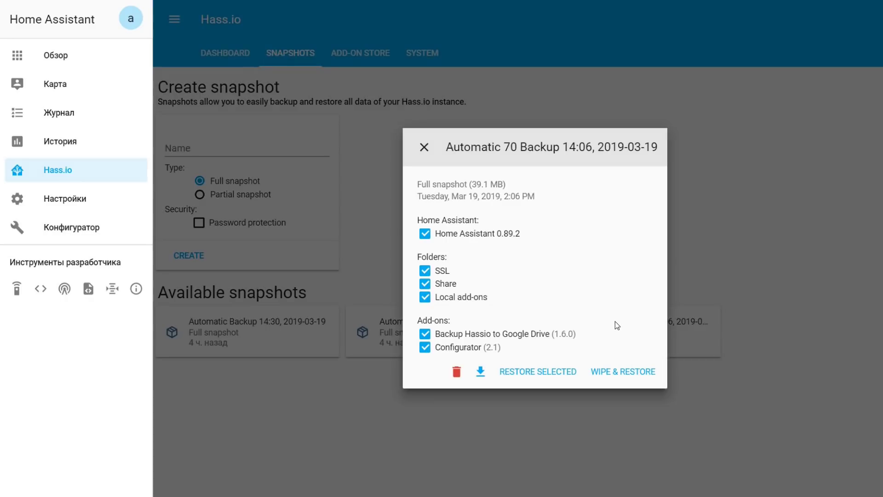
click(424, 148)
click(430, 334)
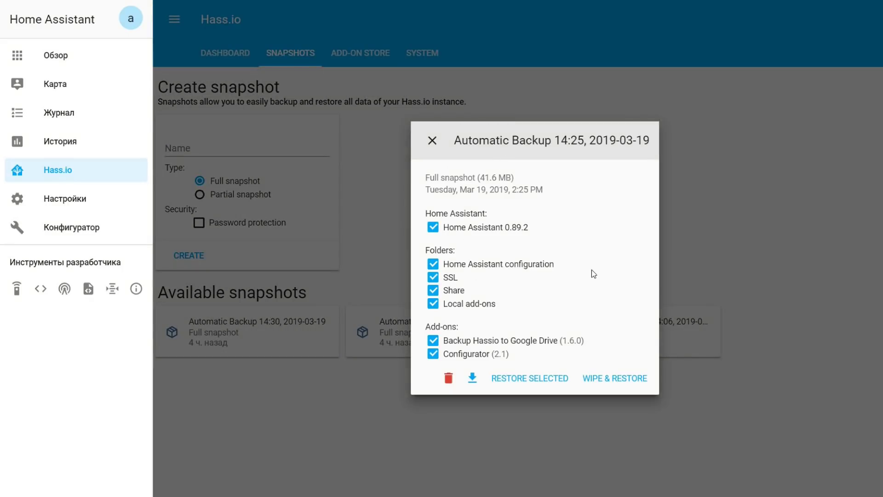
click(431, 140)
click(253, 329)
click(433, 141)
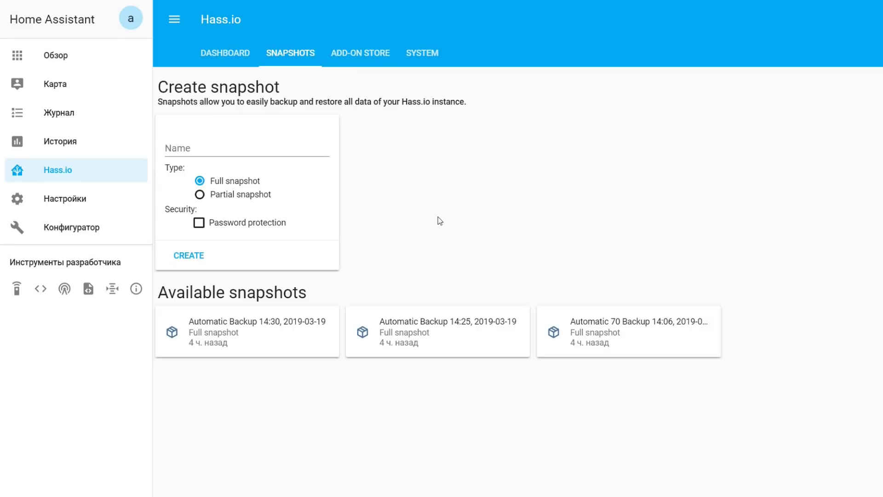
click(284, 319)
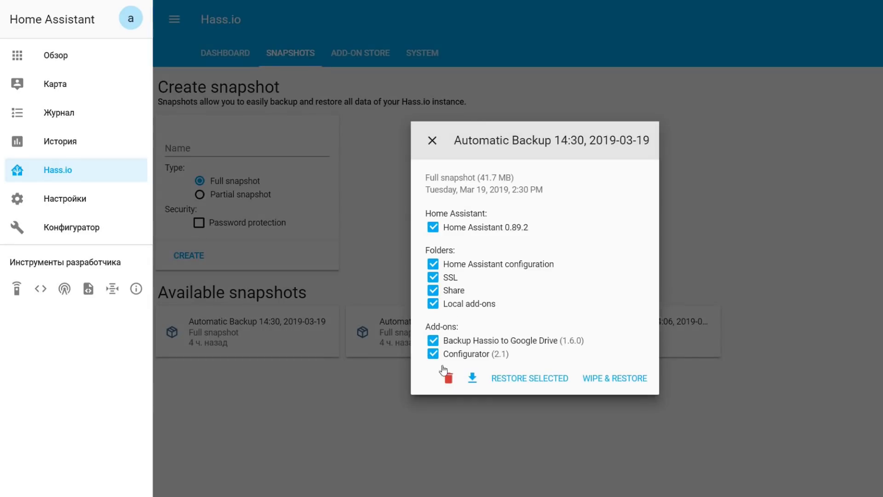
click(432, 140)
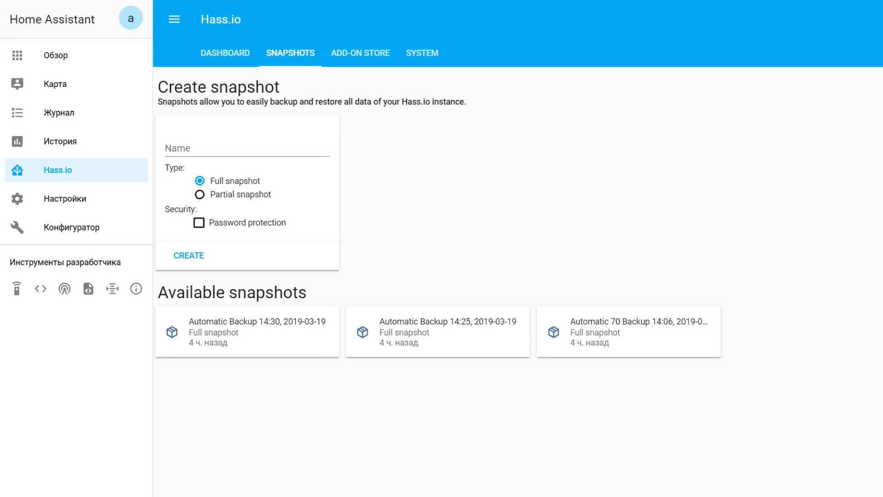
Open the Configurator and browse up from config to the root directory's backup folder.
click(53, 228)
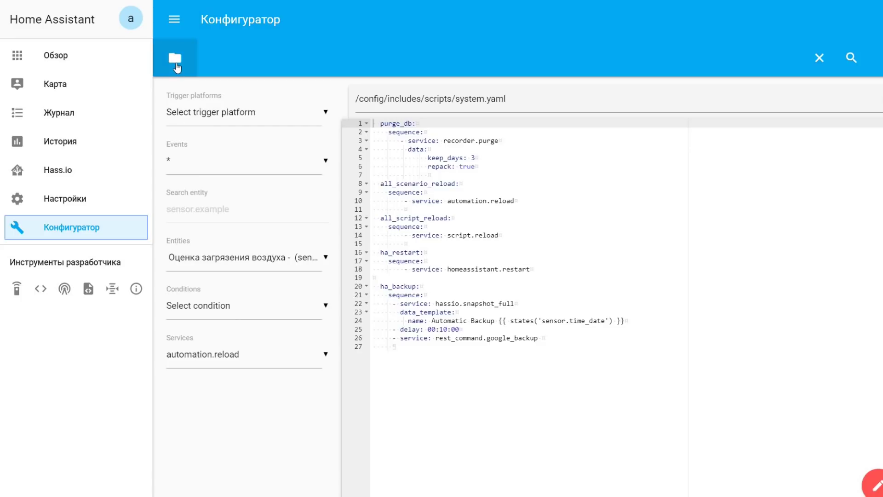
click(175, 61)
scroll(211, 282, down, 3)
scroll(223, 292, up, 3)
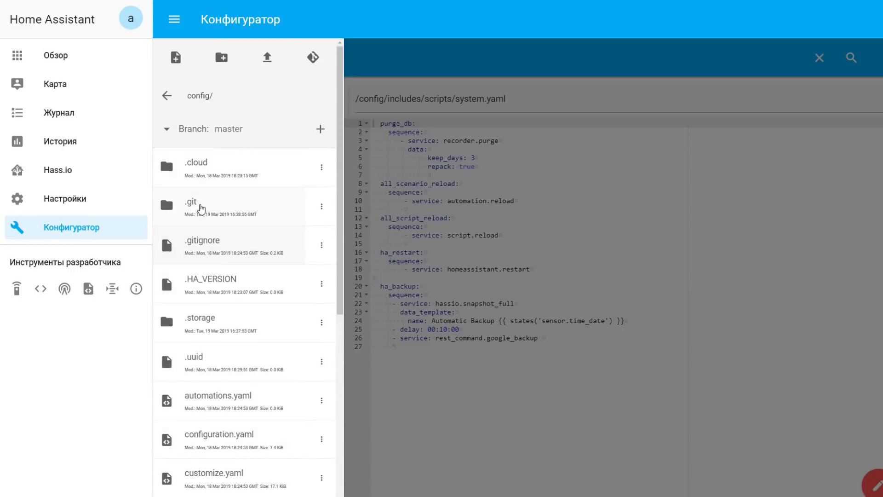
click(164, 96)
click(166, 96)
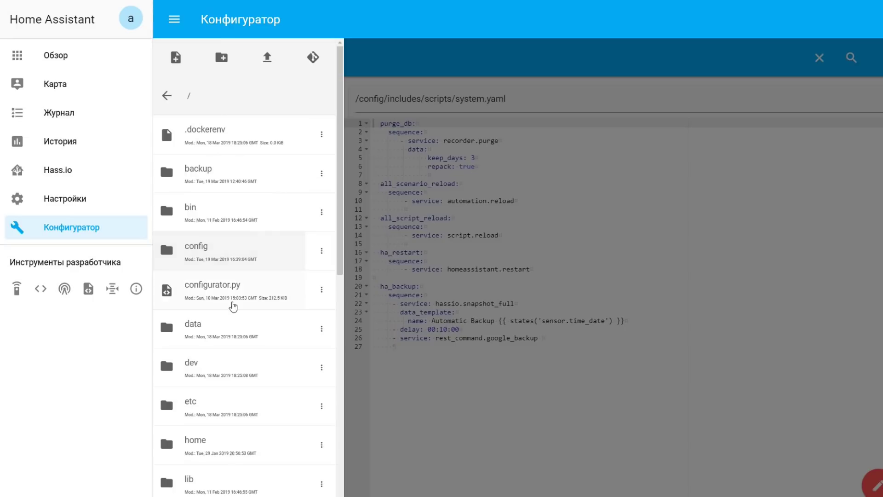
scroll(215, 318, down, 1)
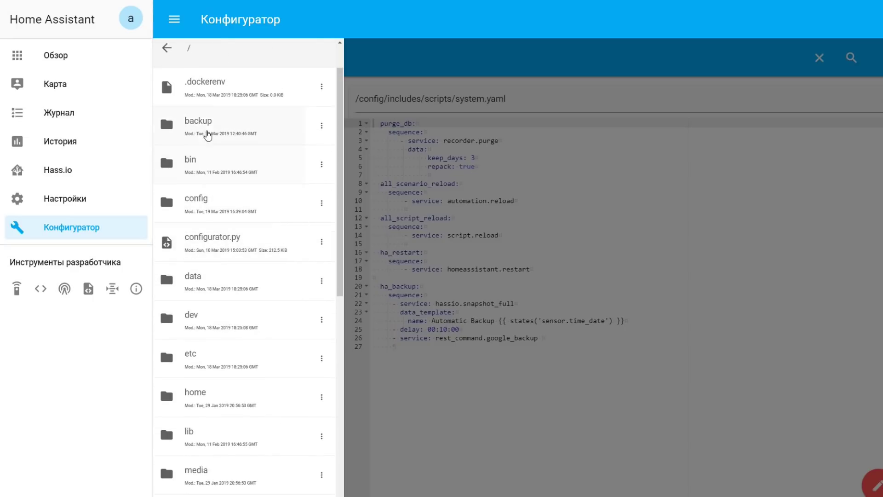
click(206, 133)
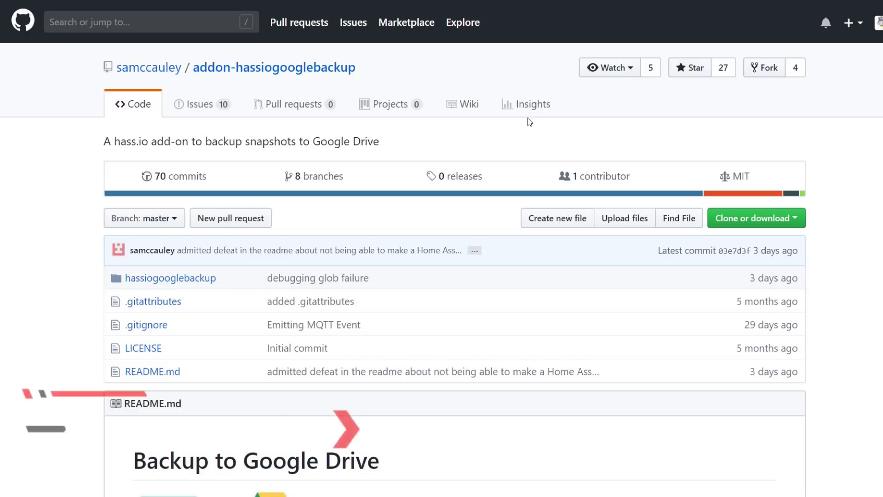
Examine the README of the addon-hassiogooglebackup repository on GitHub for how snapshots are uploaded to Google Drive.
scroll(528, 118, down, 3)
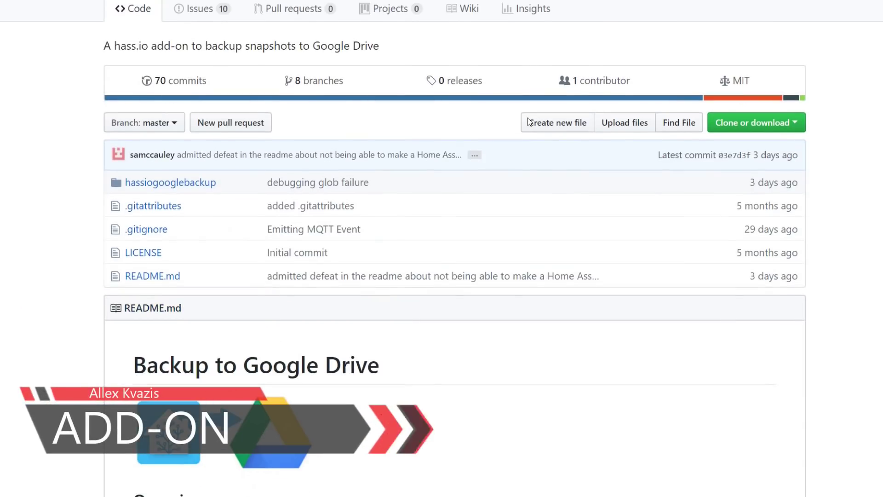
scroll(529, 122, down, 3)
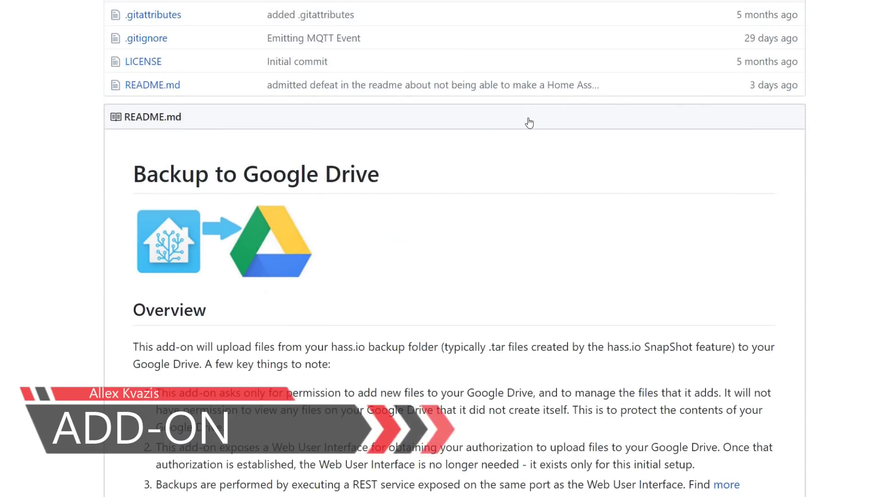
scroll(529, 122, down, 6)
scroll(529, 120, down, 15)
scroll(529, 121, down, 20)
scroll(529, 121, down, 15)
scroll(528, 121, up, 11)
scroll(528, 121, up, 20)
scroll(529, 122, up, 20)
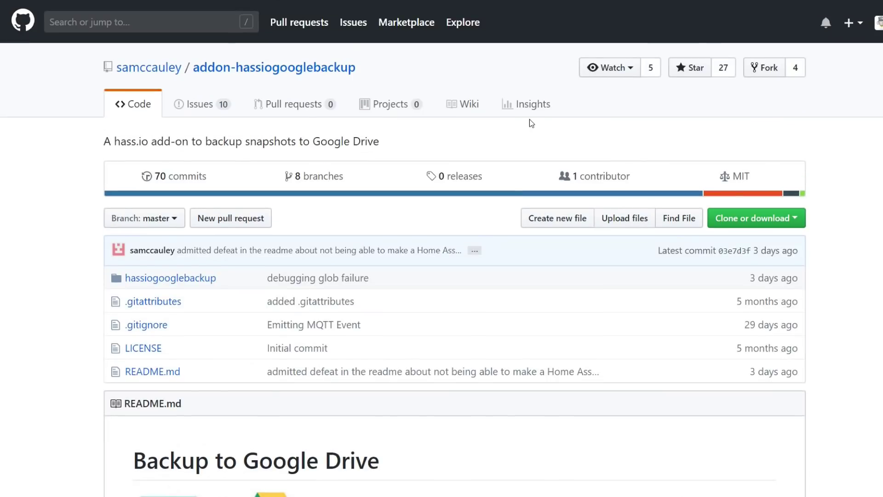
scroll(530, 121, down, 10)
scroll(530, 121, up, 5)
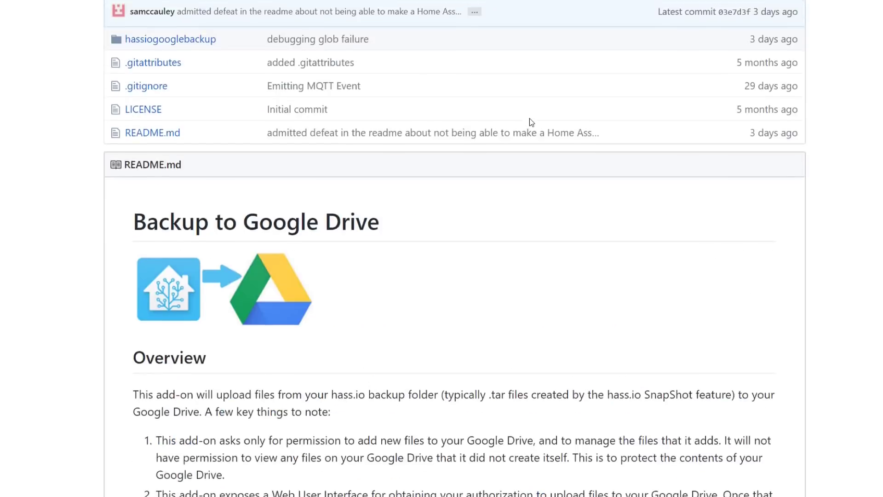
scroll(529, 119, up, 5)
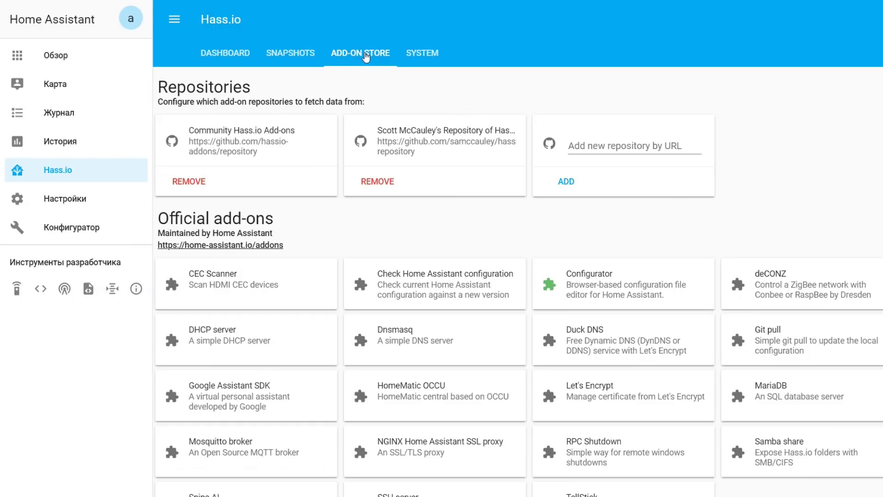
click(591, 146)
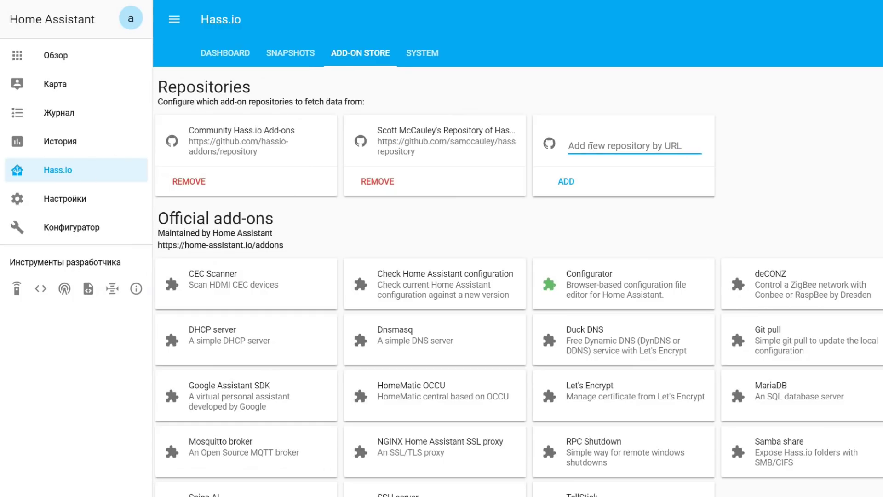
right_click(591, 146)
click(637, 200)
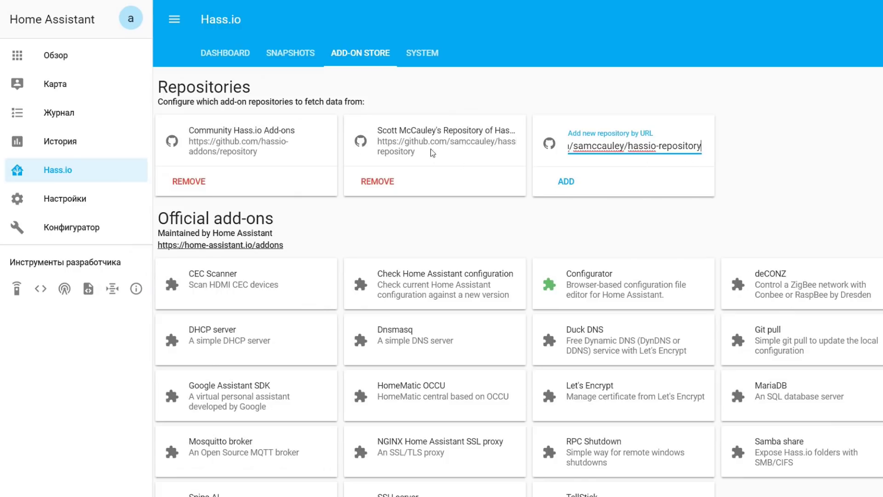
drag(377, 130, 511, 133)
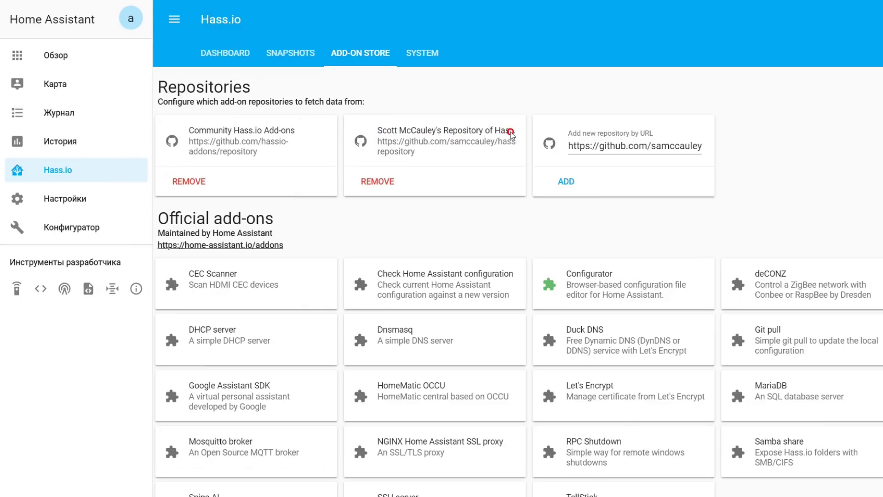
scroll(437, 164, down, 20)
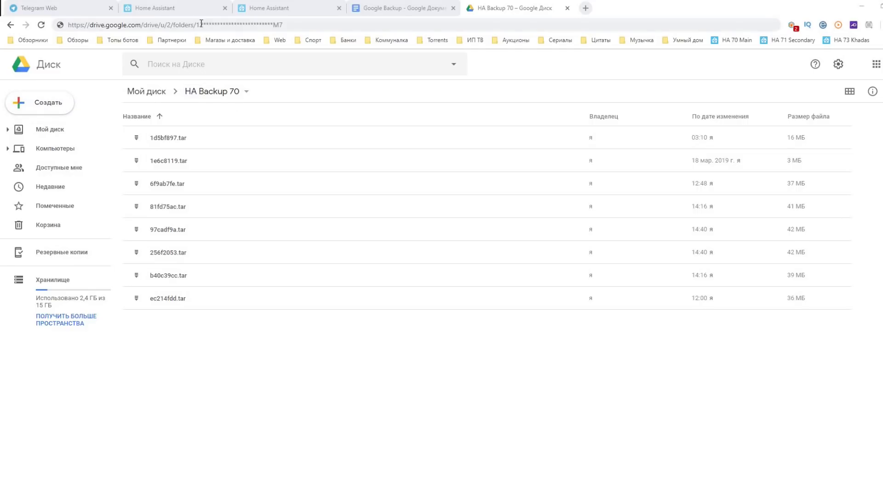
Select the folder ID in the HA Backup 70 Drive address and examine fromPattern and backupDirID in the Backup Hassio to Google Drive config.
drag(196, 24, 283, 24)
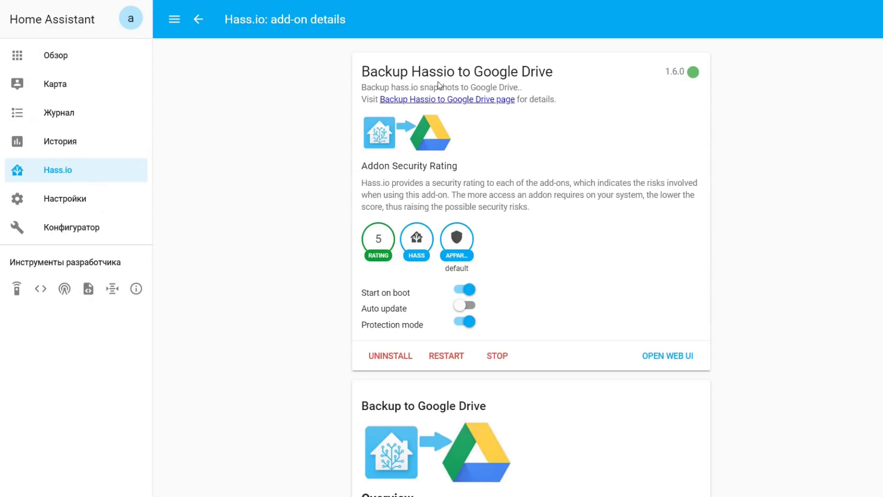
scroll(466, 80, down, 7)
scroll(466, 80, down, 7)
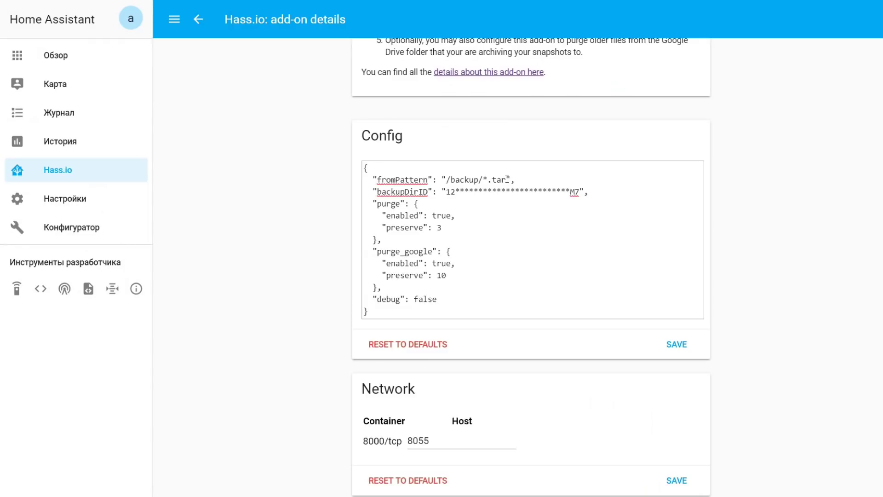
drag(376, 180, 520, 177)
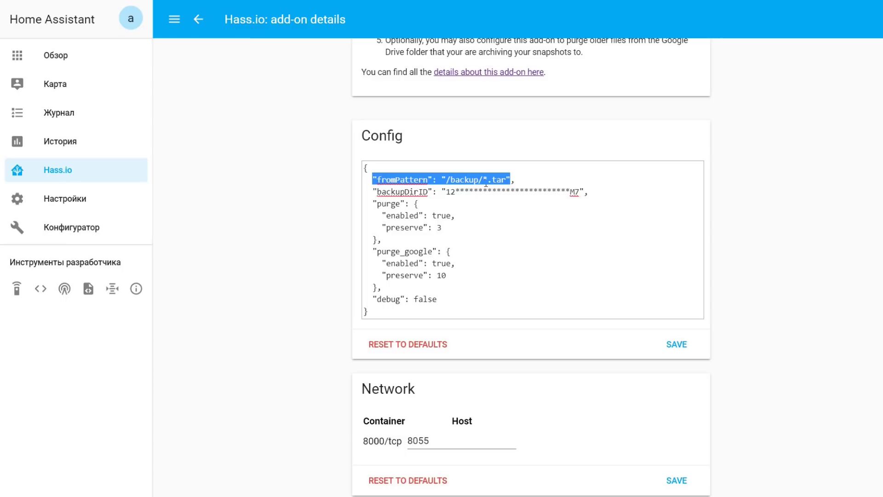
click(411, 191)
drag(450, 191, 580, 191)
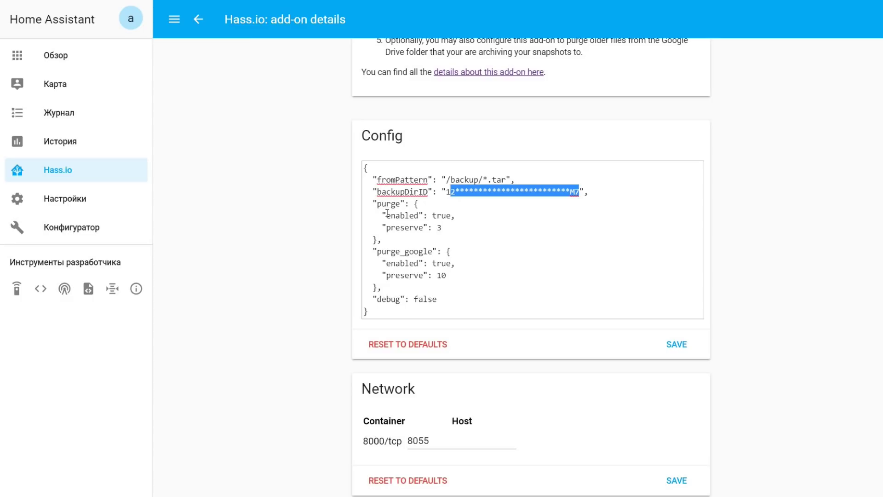
Examine the purge, purge_google and debug settings in the add-on's config, and open the add-on's web UI.
drag(430, 216, 446, 227)
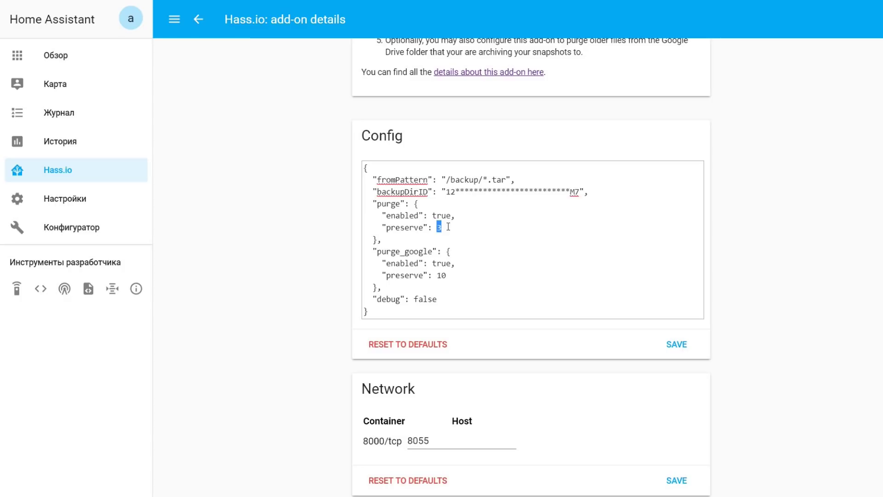
double_click(438, 226)
drag(377, 251, 426, 252)
double_click(441, 263)
drag(437, 275, 447, 275)
drag(437, 299, 374, 289)
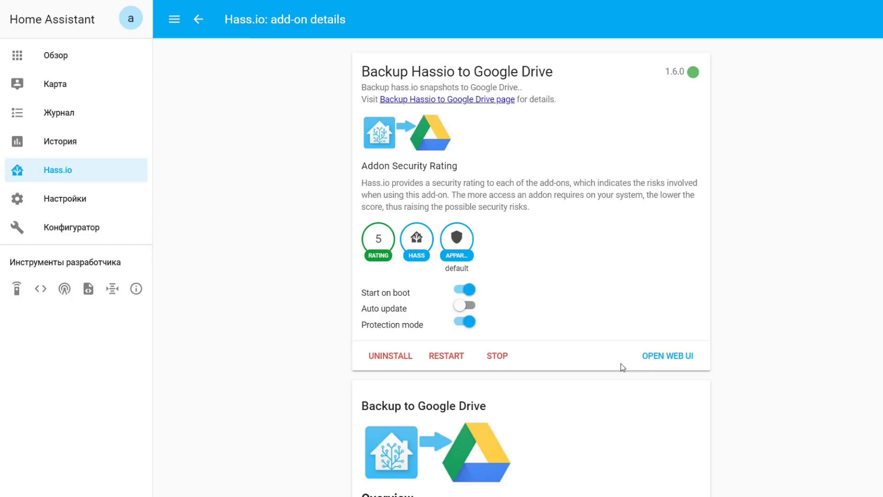
click(667, 356)
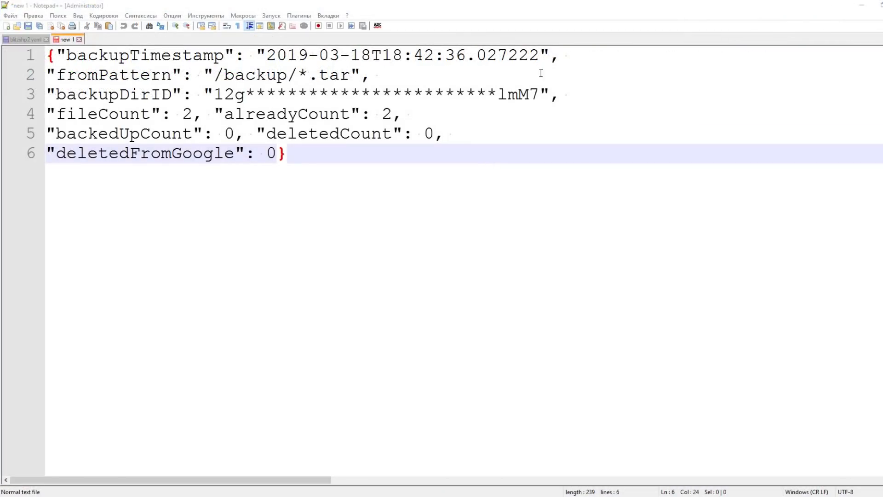
Examine the backupTimestamp, fromPattern and backupDirID entries of the backup response in the text file.
drag(551, 55, 41, 33)
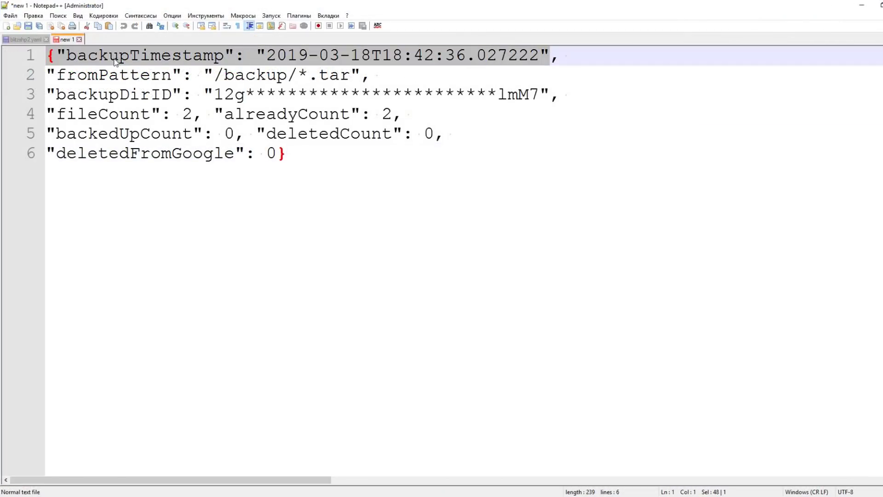
click(277, 55)
drag(277, 55, 414, 55)
click(352, 56)
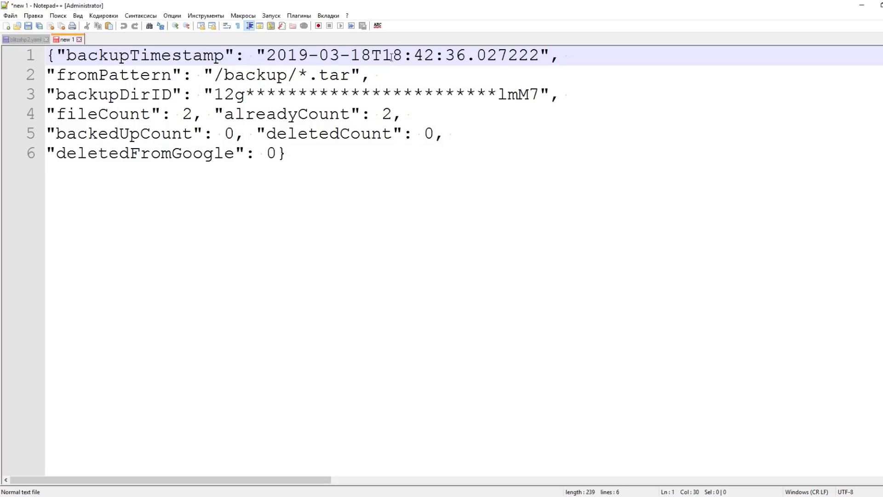
drag(379, 75, 29, 74)
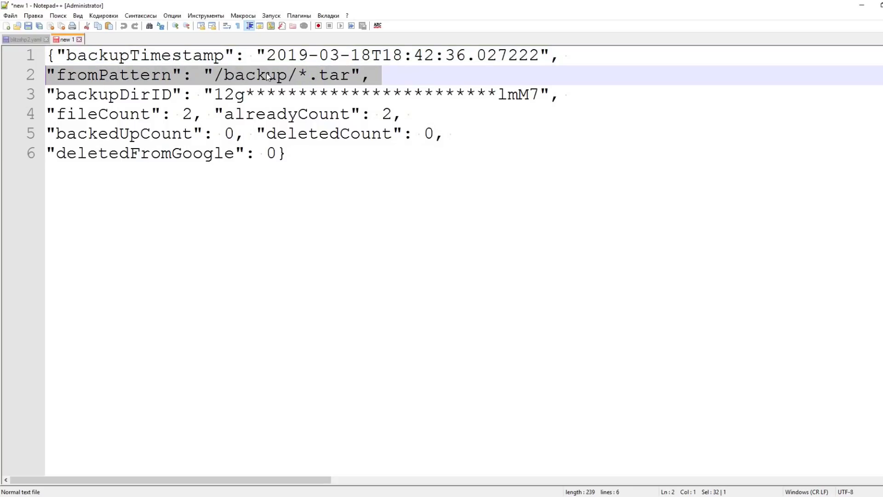
drag(559, 94, 4, 94)
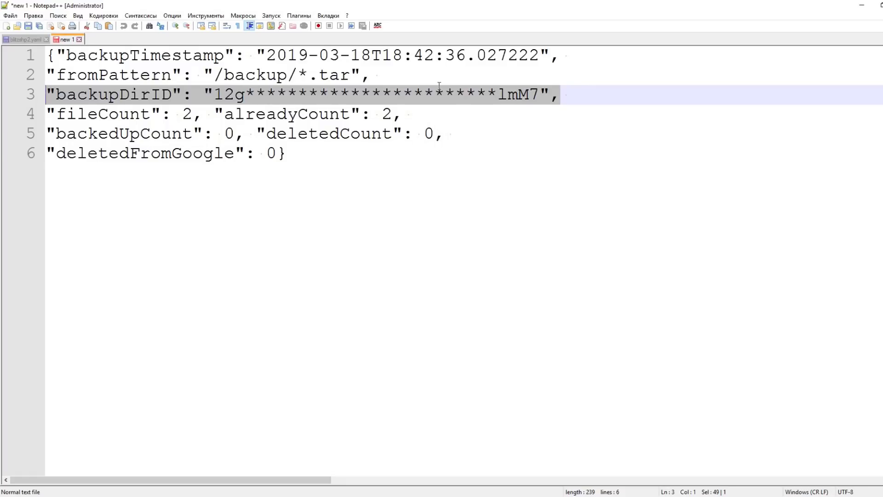
Examine the fileCount, alreadyCount, backedUpCount, deletedCount and deletedFromGoogle entries of the backup response, along with the file pattern they refer to.
drag(193, 114, 45, 114)
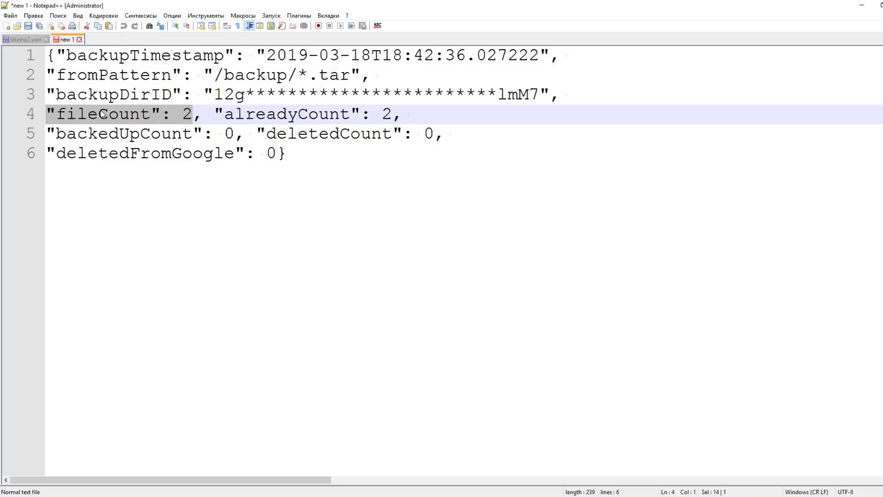
drag(203, 75, 360, 74)
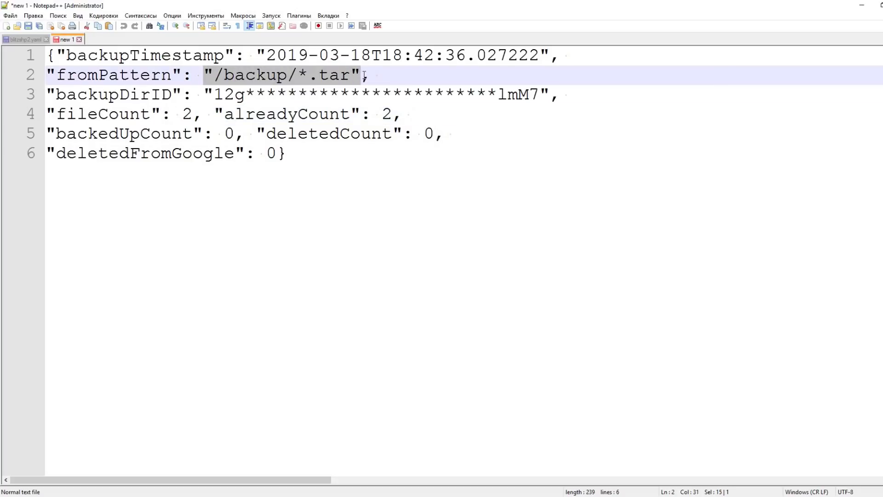
drag(214, 114, 391, 114)
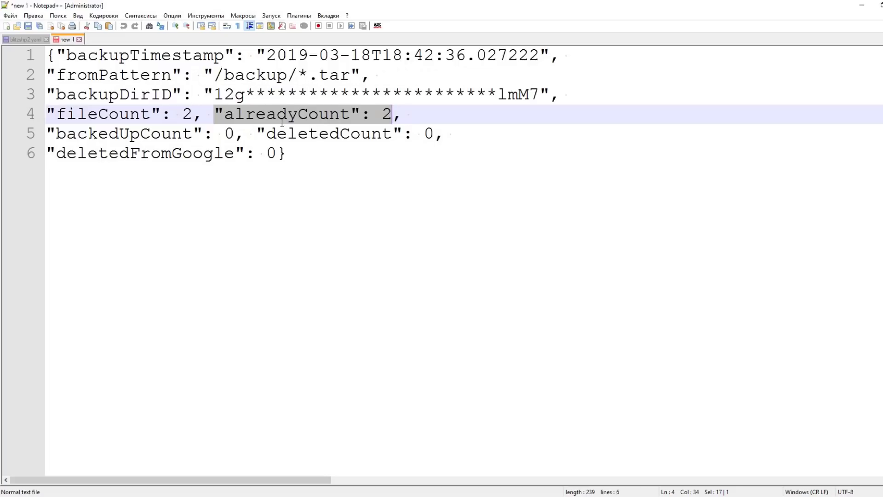
drag(235, 133, 18, 142)
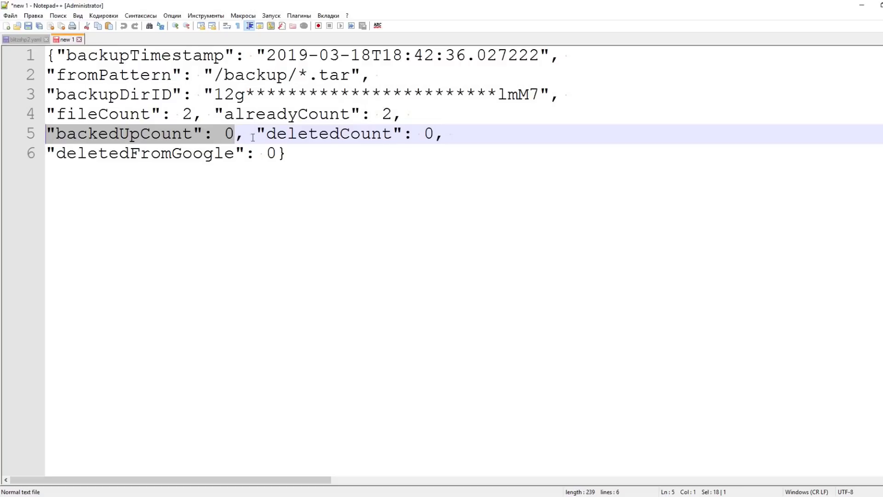
drag(253, 137, 445, 136)
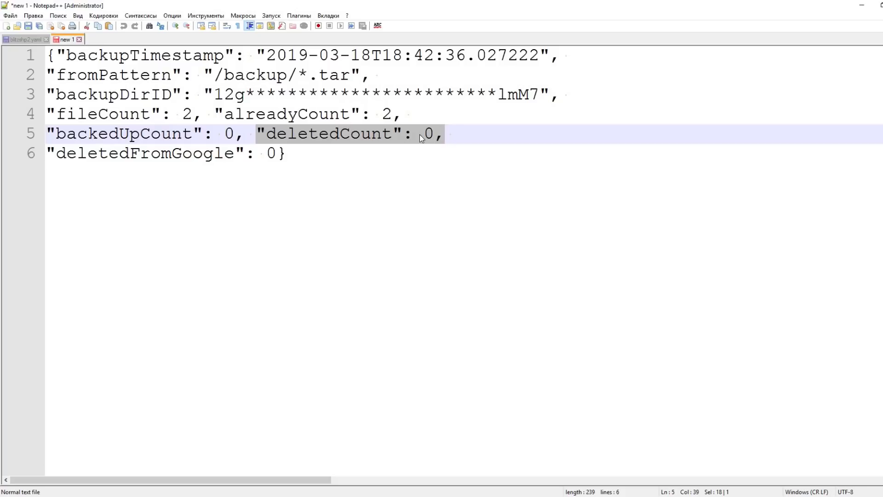
click(88, 153)
drag(281, 155, 2, 158)
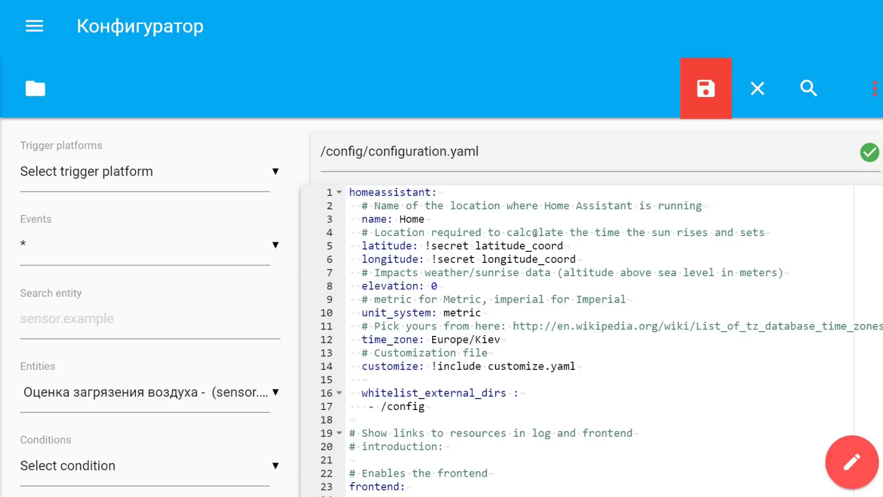
Switch to the Home Assistant Configurator and examine the google_backup rest_command in configuration.yaml, including its doBackup URL and timeout.
mouse_move(480, 151)
mouse_down()
mouse_move(378, 149)
mouse_move(491, 151)
mouse_up()
click(490, 151)
scroll(575, 207, down, 5)
scroll(578, 217, down, 20)
scroll(598, 276, down, 20)
click(362, 411)
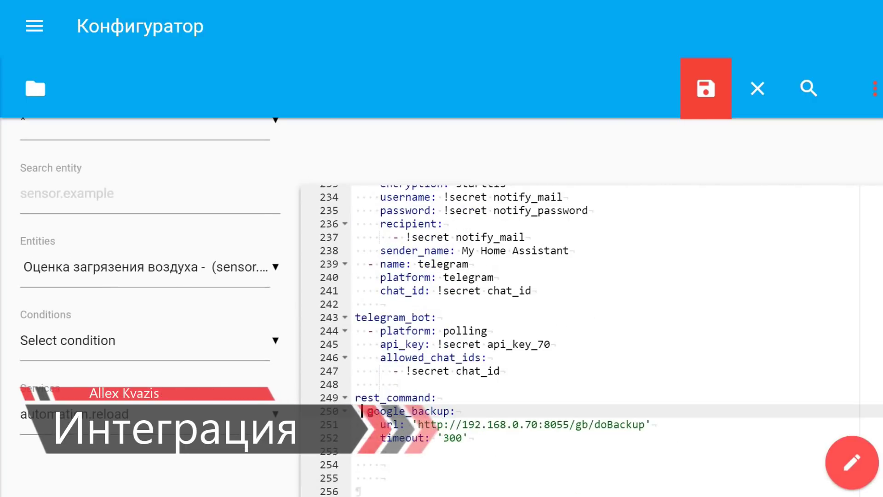
shift+click(460, 411)
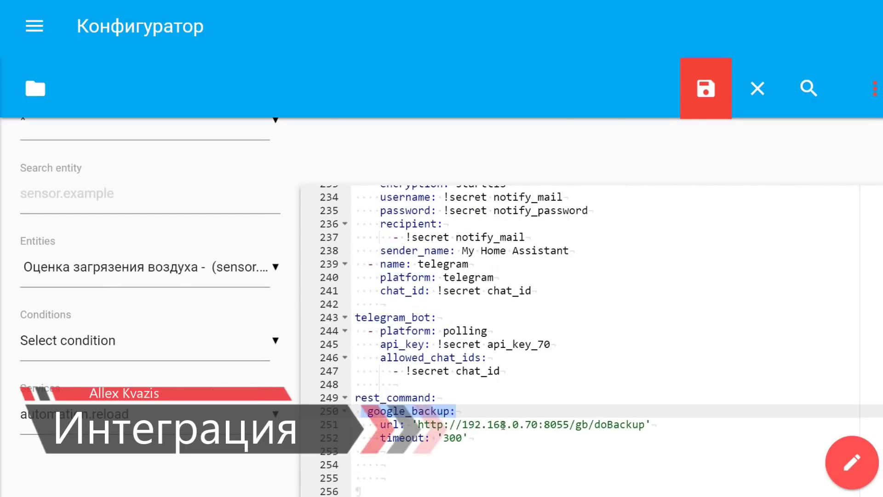
drag(412, 424, 660, 424)
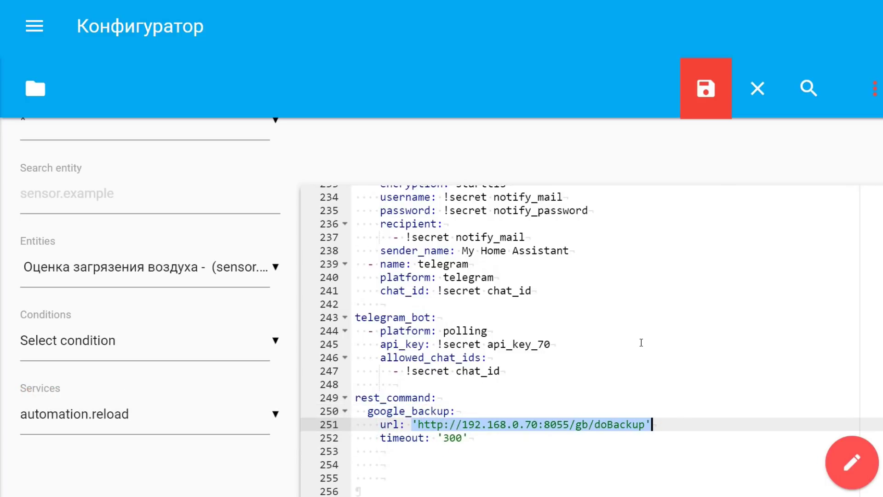
drag(436, 438, 462, 438)
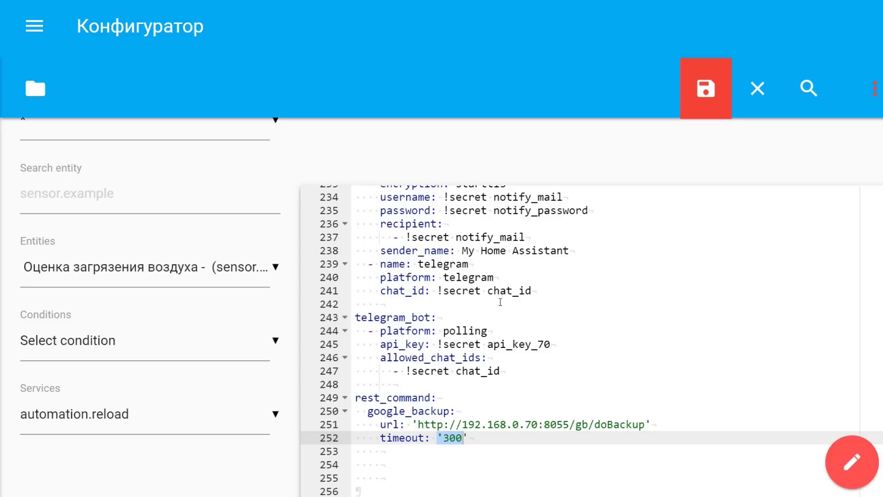
Open google.yaml from the /config/includes/sensors folder and check its file path.
click(36, 89)
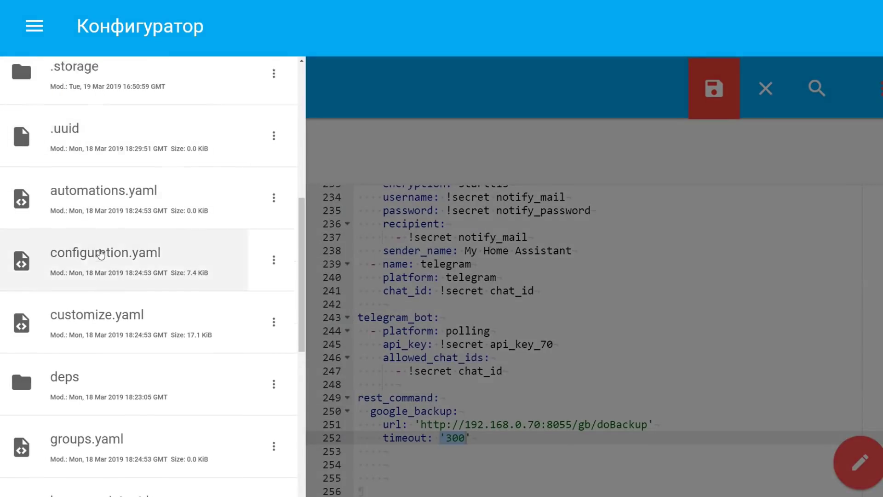
scroll(100, 254, up, 5)
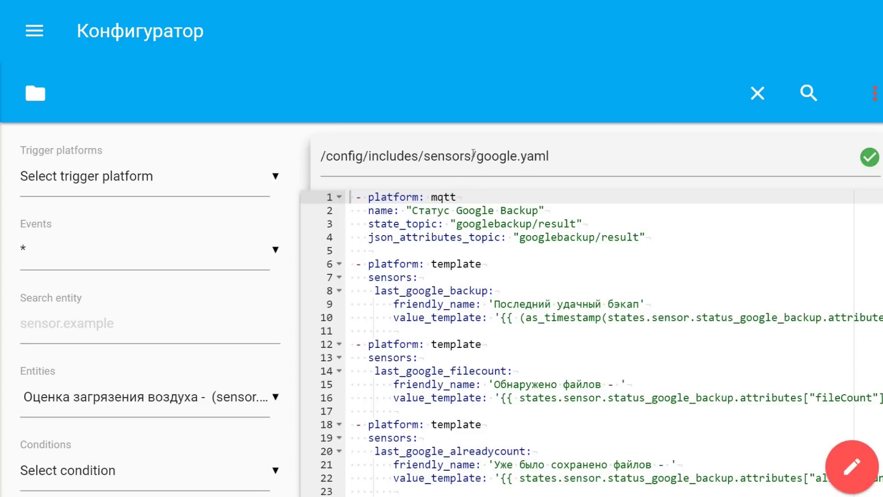
drag(474, 154, 371, 153)
drag(474, 155, 550, 156)
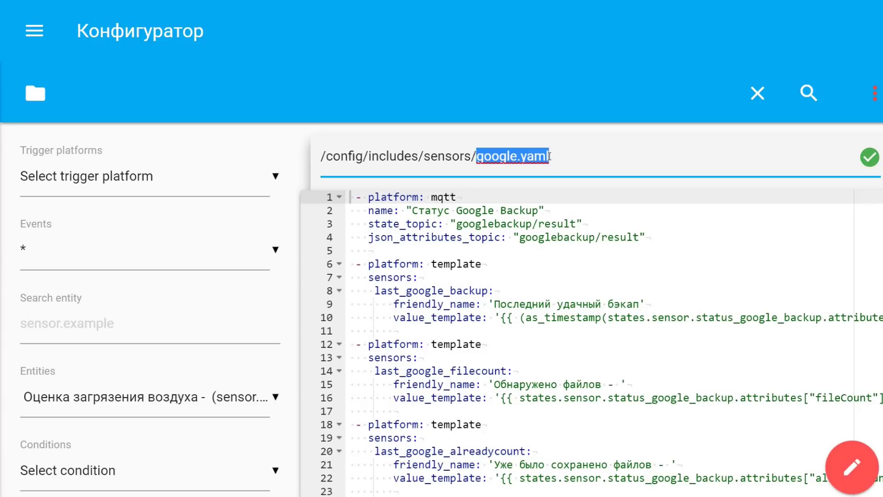
click(469, 195)
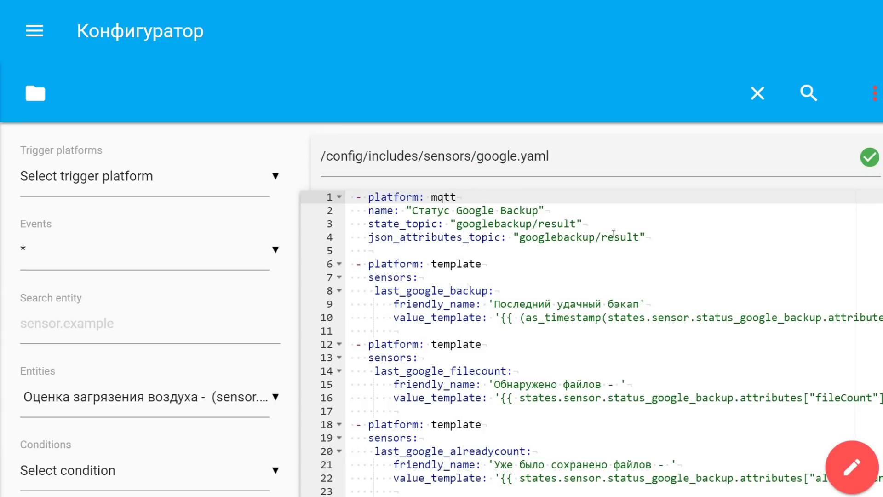
Examine the MQTT sensor "Статус Google Backup" in google.yaml and its googlebackup/result state topic.
drag(649, 237, 310, 197)
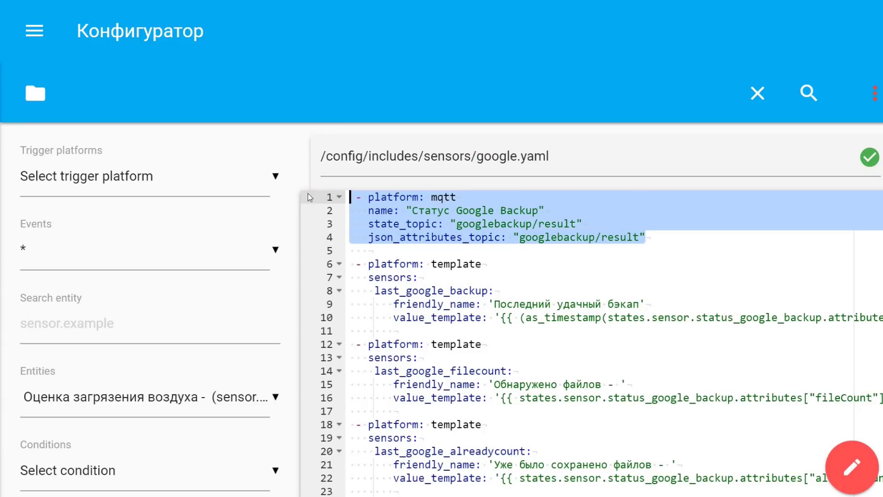
click(469, 213)
drag(456, 224, 576, 224)
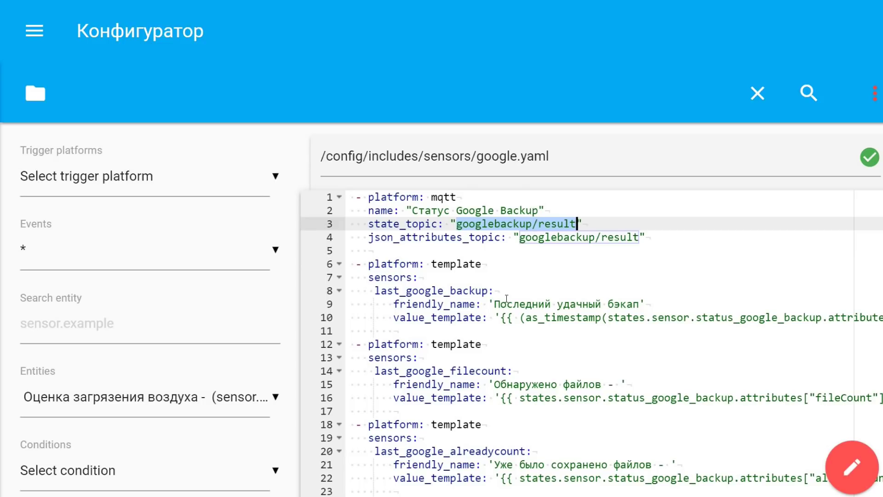
Read through the last_google_backup template sensor's value_template, from the as_timestamp conversion and time offset to the timestamp_custom date format.
click(420, 289)
click(457, 304)
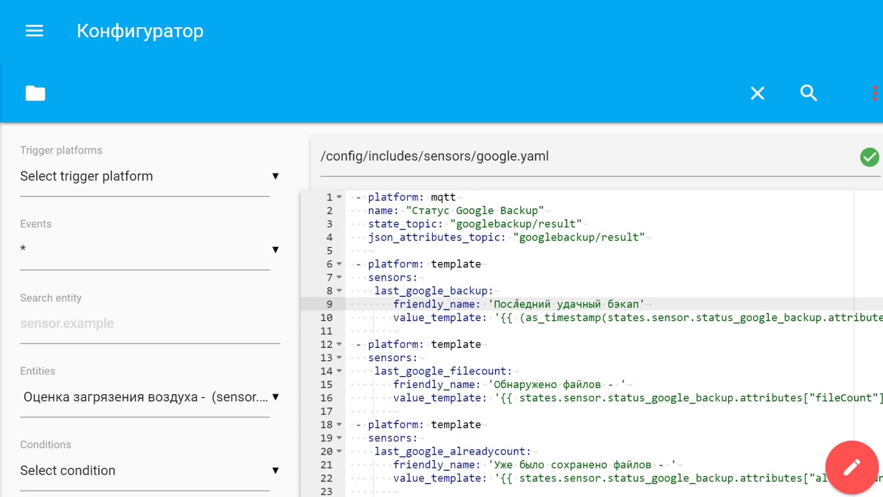
scroll(546, 302, down, 2)
click(527, 260)
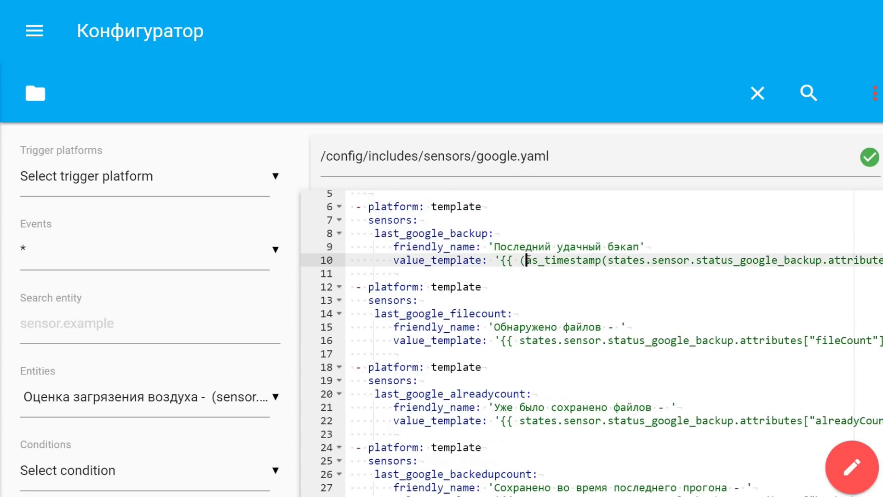
key(Right)
key(Right)
key(Right)
key(Right)
key(Right)
key(Right)
key(Right)
key(Right)
key(Right)
key(Right)
key(Right)
key(Right)
key(Right)
key(Right)
key(Right)
key(Right)
key(Right)
key(Right)
key(Right)
key(Right)
key(Right)
key(Right)
key(Right)
key(Right)
key(Right)
key(Right)
key(Right)
key(Right)
key(Right)
key(Right)
key(Right)
key(Right)
key(Right)
key(Right)
key(Right)
key(Right)
key(Right)
key(Right)
key(Right)
key(Right)
key(Right)
key(Right)
key(Right)
key(Right)
key(Right)
key(Right)
key(Right)
key(Right)
key(Right)
key(Right)
key(Right)
key(Right)
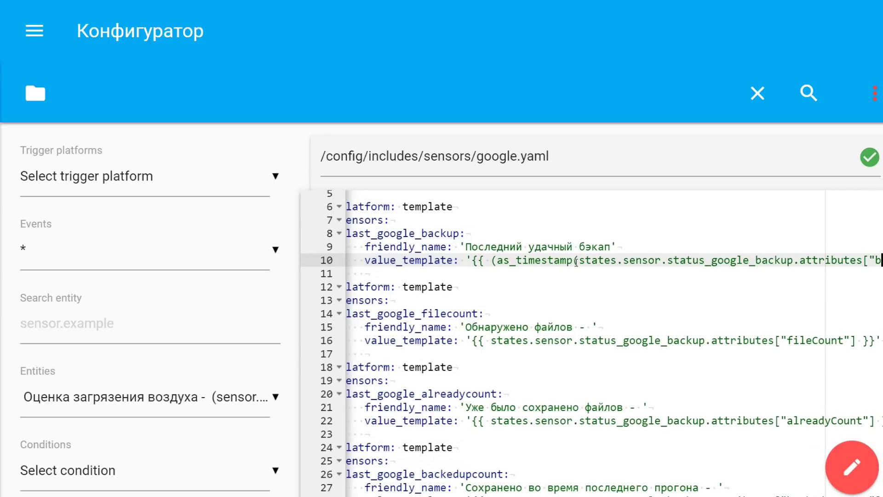
key(Right)
key(Right)
key(Right)
key(Right)
key(Right)
key(Right)
key(Right)
key(Right)
key(Right)
key(Right)
key(Right)
key(Right)
key(Right)
key(Right)
key(Right)
key(Right)
key(Right)
key(Right)
key(Right)
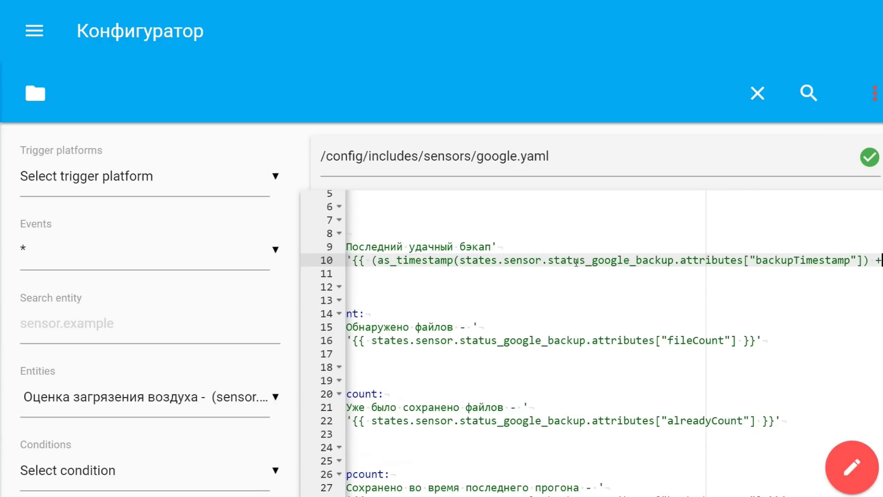
key(Right)
key(Right)
key(Right)
key(Right)
key(Right)
key(Right)
key(Right)
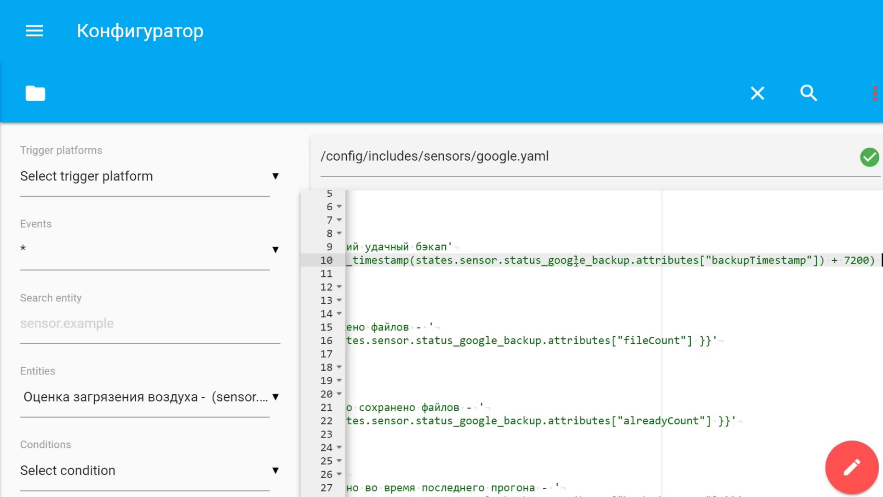
key(Right)
key(Right)
key(Right)
key(Right)
key(Right)
key(Right)
key(Right)
key(Right)
key(Right)
key(Right)
key(Right)
key(Right)
key(Right)
key(Right)
key(Right)
key(Right)
key(Right)
key(Right)
key(Right)
key(Right)
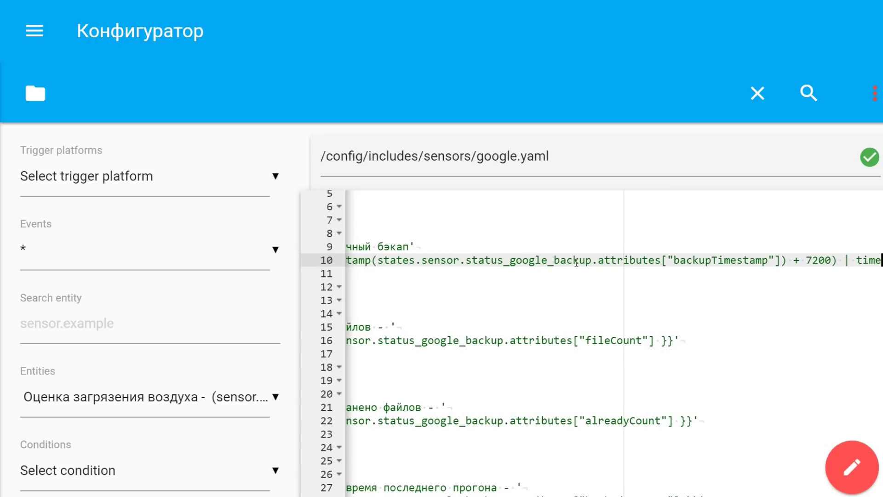
key(Right)
key(Right)
key(Right)
key(Right)
key(Right)
key(Right)
key(Right)
key(Right)
key(Right)
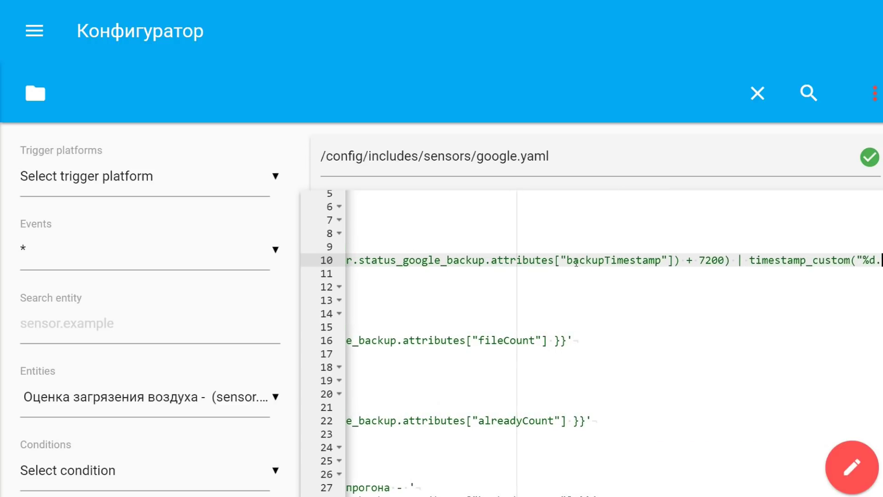
key(Right)
key(Right)
key(Right)
key(Right)
key(Right)
key(Right)
key(Right)
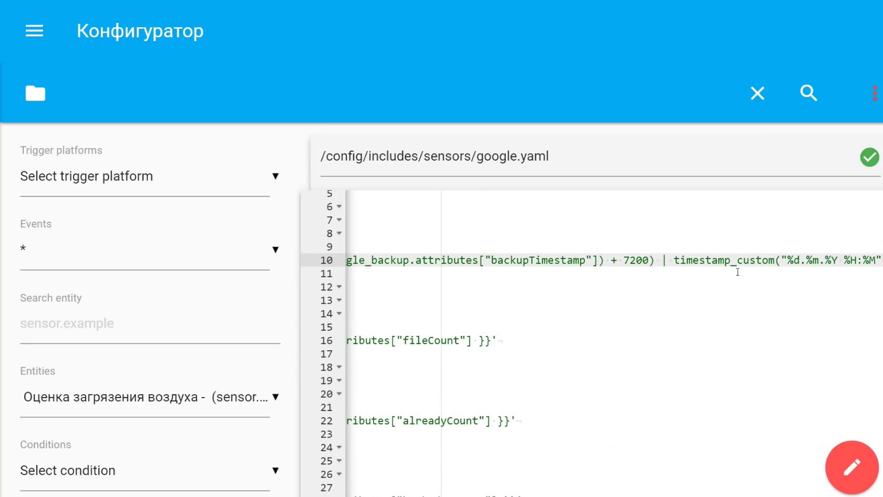
double_click(799, 260)
double_click(873, 260)
Move from the last_google_backup sensor to the last_google_filecount template sensor and its value_template line in google.yaml.
scroll(517, 381, up, 2)
key(Down)
key(Down)
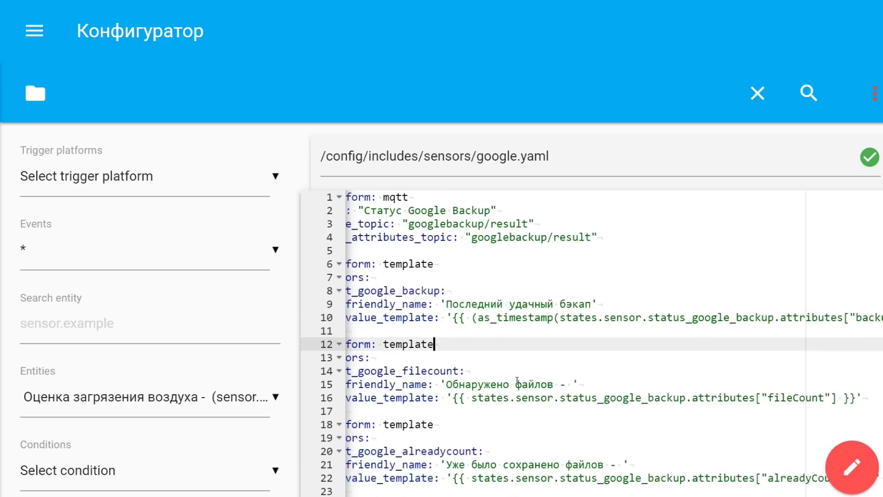
scroll(361, 334, down, 4)
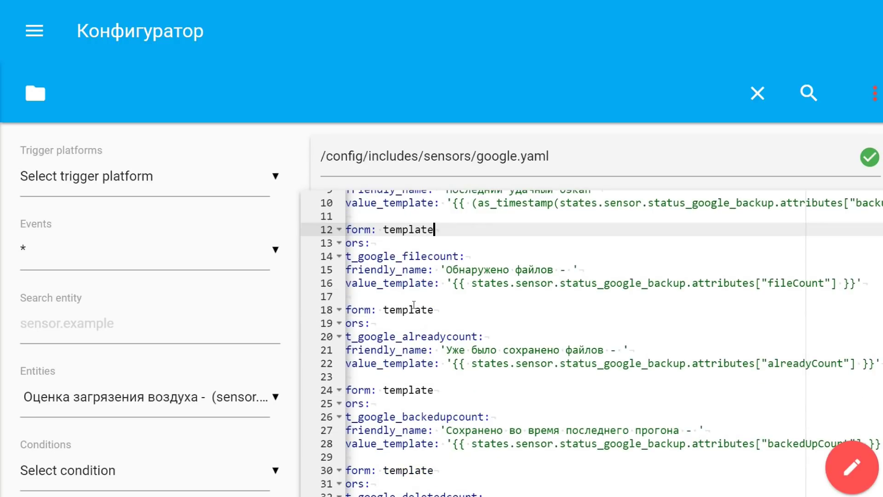
click(416, 310)
key(Home)
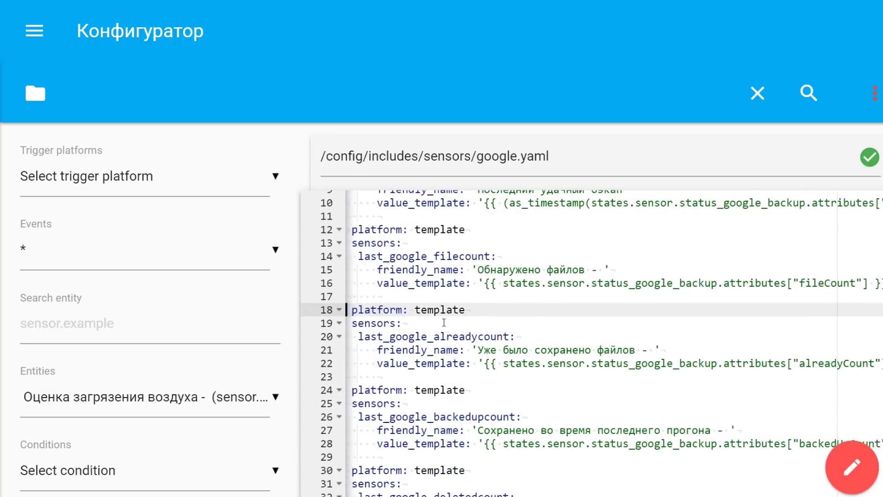
key(Up)
key(Up)
key(End)
key(Left)
key(Left)
key(Left)
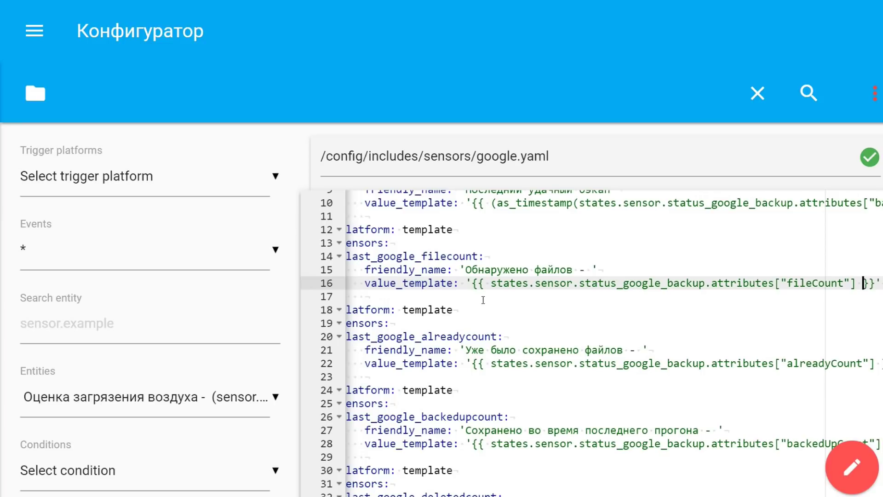
Reduce the page zoom to 150% and examine the last_google_filecount sensor's friendly_name and fileCount attribute.
key(ctrl+plus)
key(ctrl+minus)
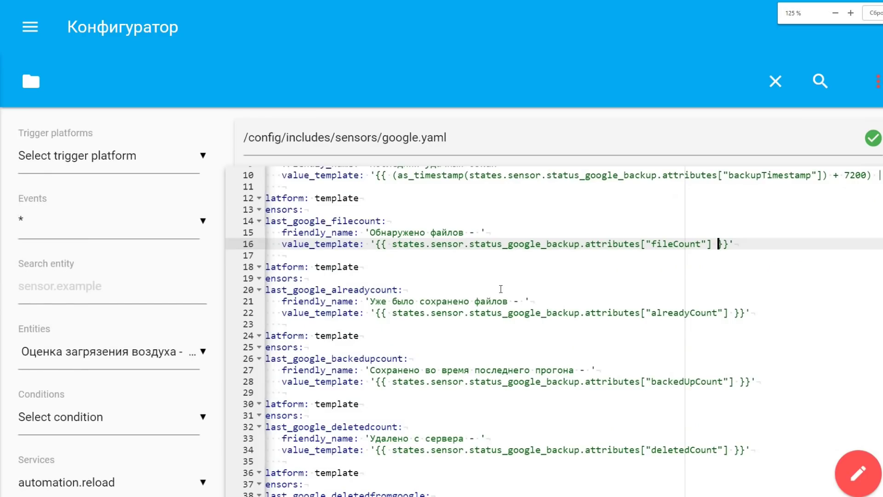
key(ctrl+minus)
key(ctrl+minus)
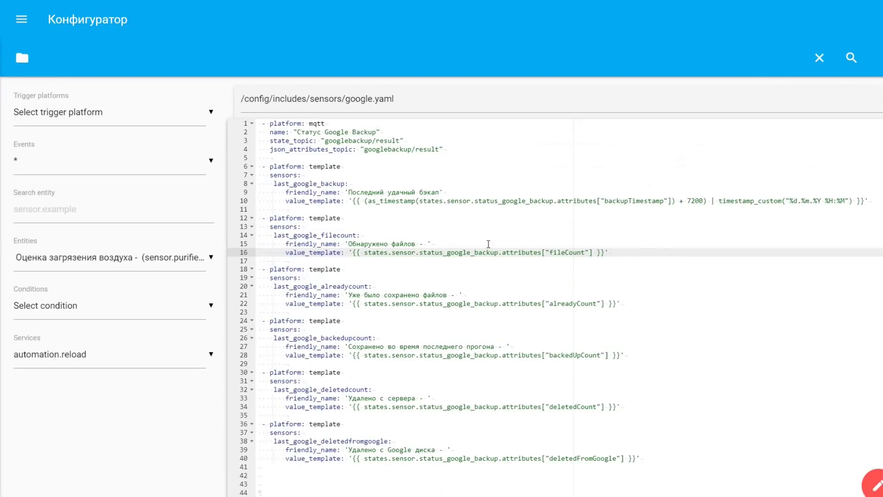
key(ctrl+plus)
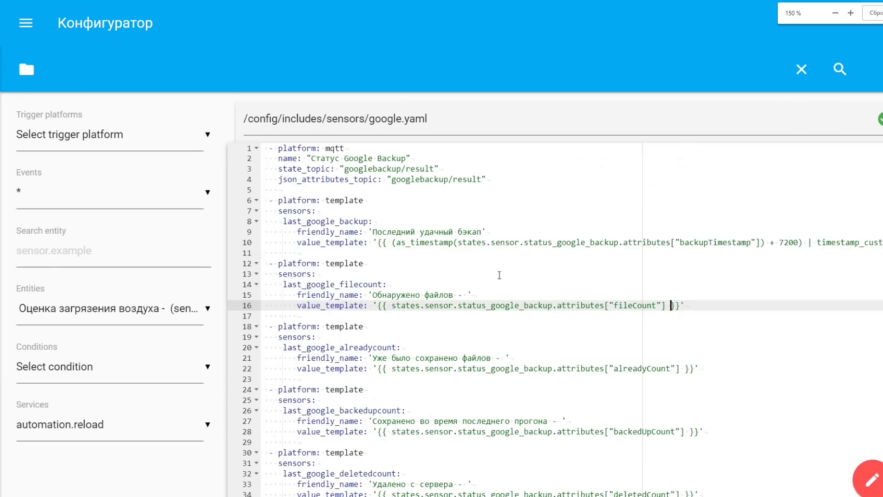
click(356, 283)
click(407, 294)
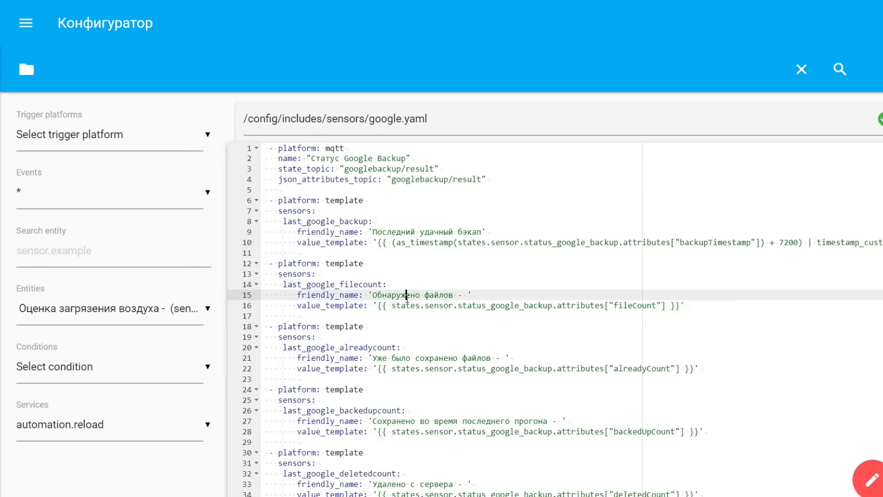
click(573, 305)
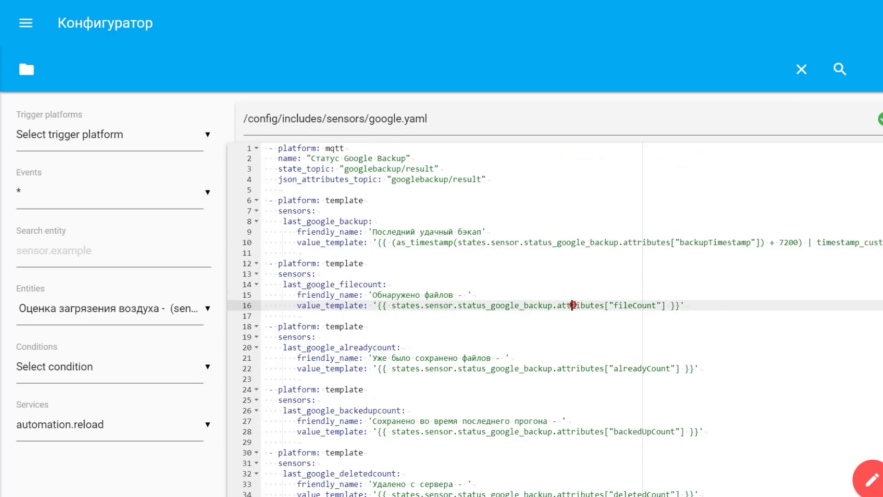
drag(624, 305, 669, 305)
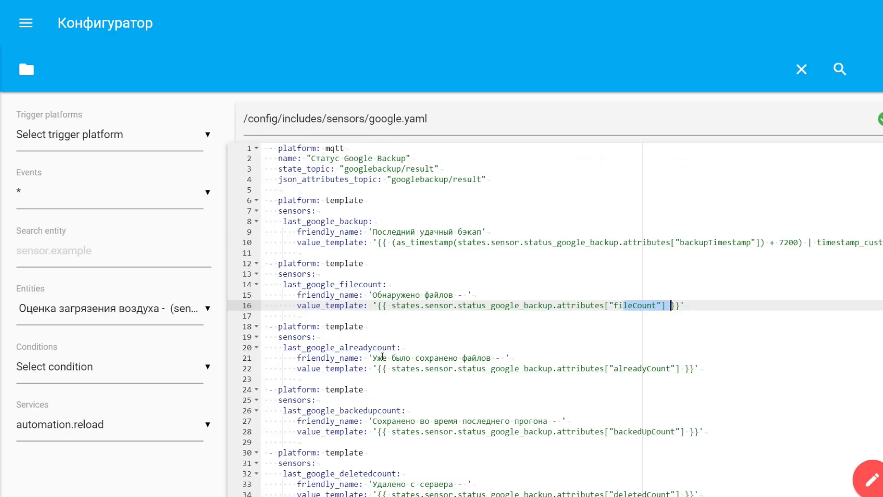
Examine the friendly names and the alreadyCount and backedUpCount attributes of the last_google_alreadycount and last_google_backedupcount sensors.
scroll(392, 349, down, 2)
drag(401, 315, 449, 315)
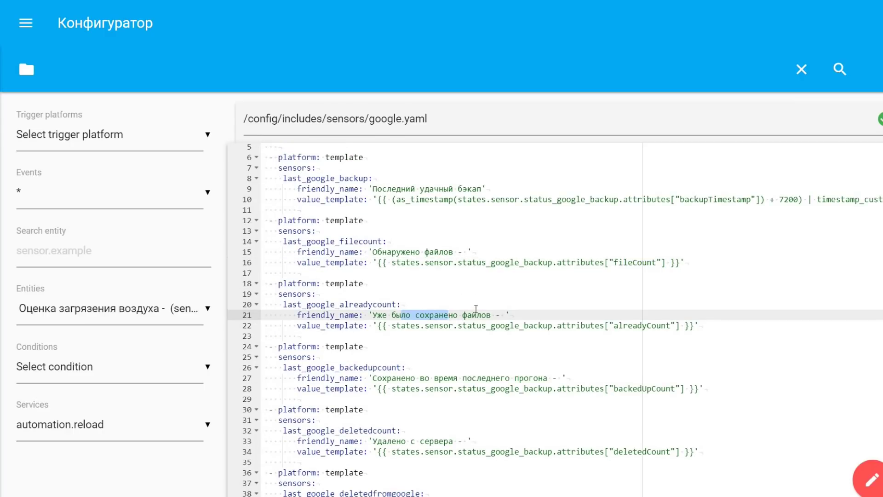
scroll(508, 292, down, 3)
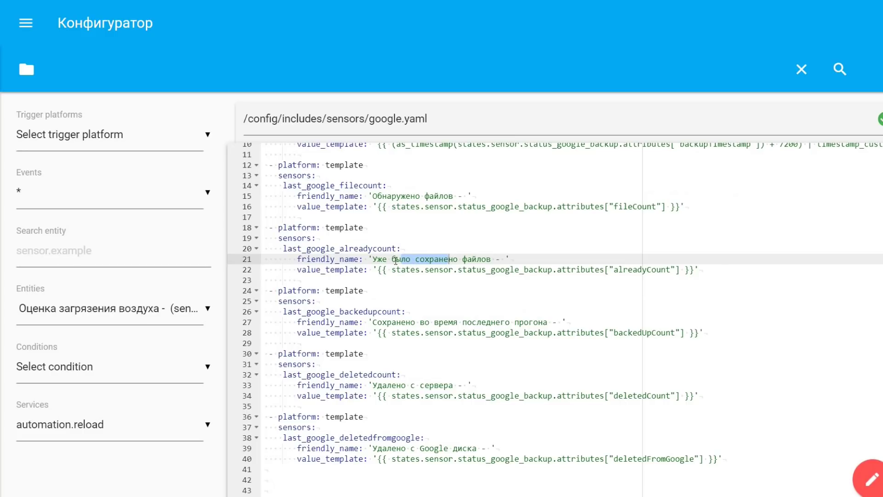
click(421, 260)
drag(618, 270, 662, 271)
drag(420, 322, 534, 319)
drag(618, 334, 671, 332)
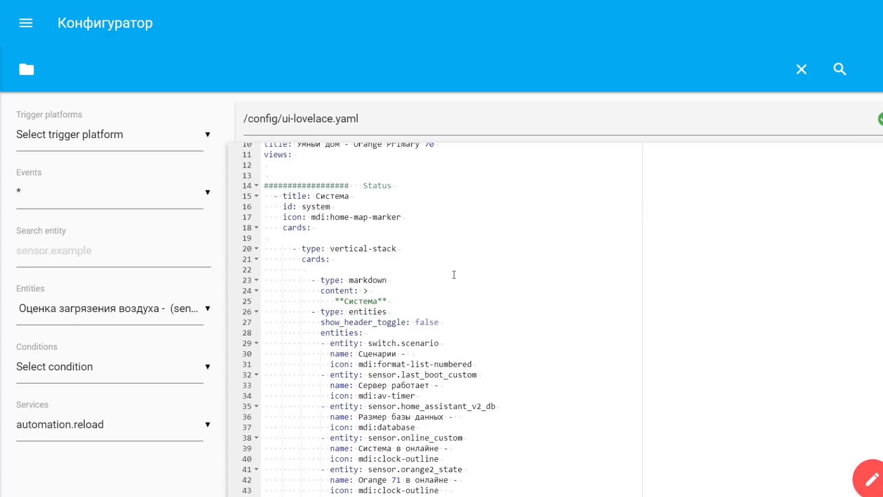
Open /config/ui-lovelace.yaml, check its file path and find the Бекапы section.
drag(285, 118, 370, 119)
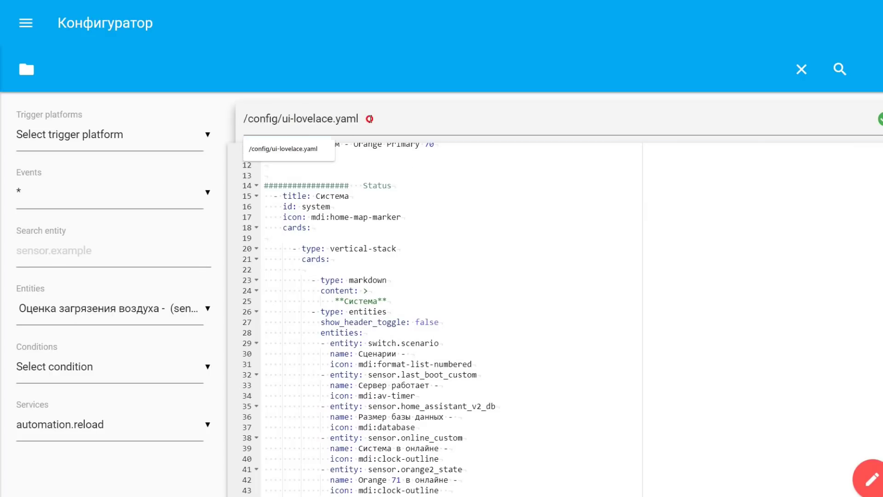
click(465, 227)
scroll(460, 218, up, 3)
scroll(460, 219, down, 3)
scroll(460, 219, up, 3)
scroll(457, 211, down, 1)
scroll(458, 211, down, 20)
scroll(454, 203, up, 2)
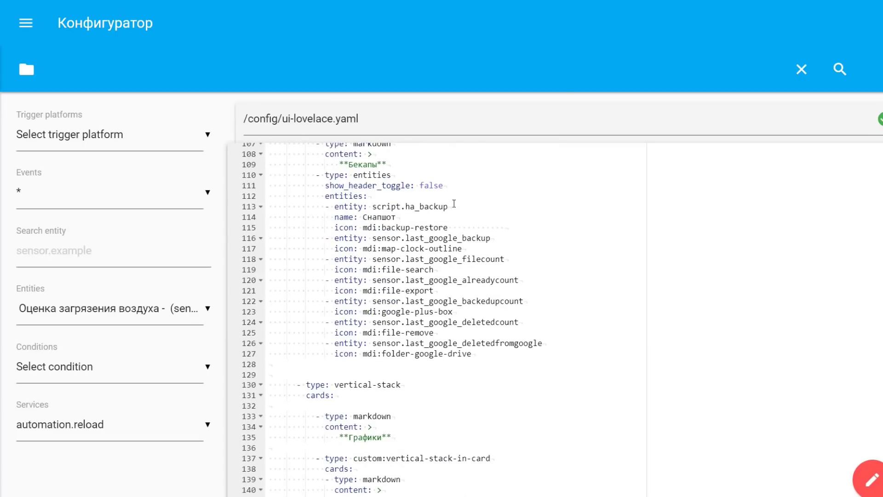
scroll(455, 205, up, 1)
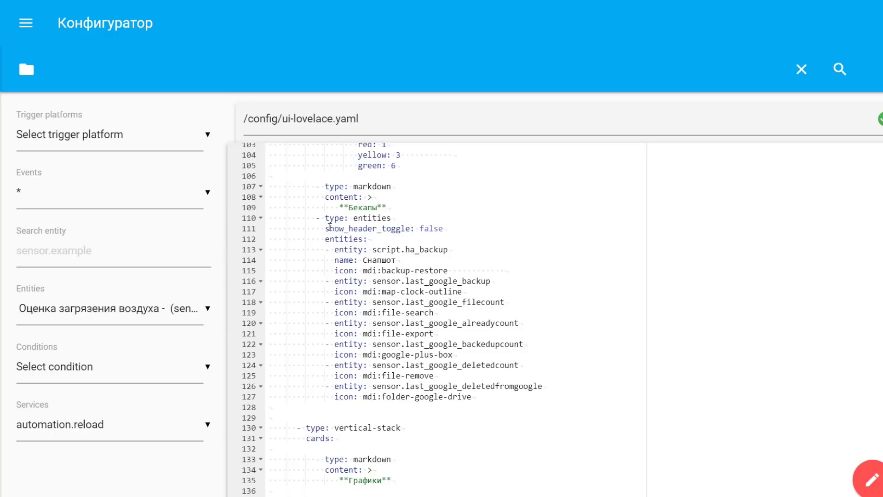
Examine the Бекапы entities card, including the script.ha_backup entry and the google sensor entities with their icons.
drag(315, 218, 522, 398)
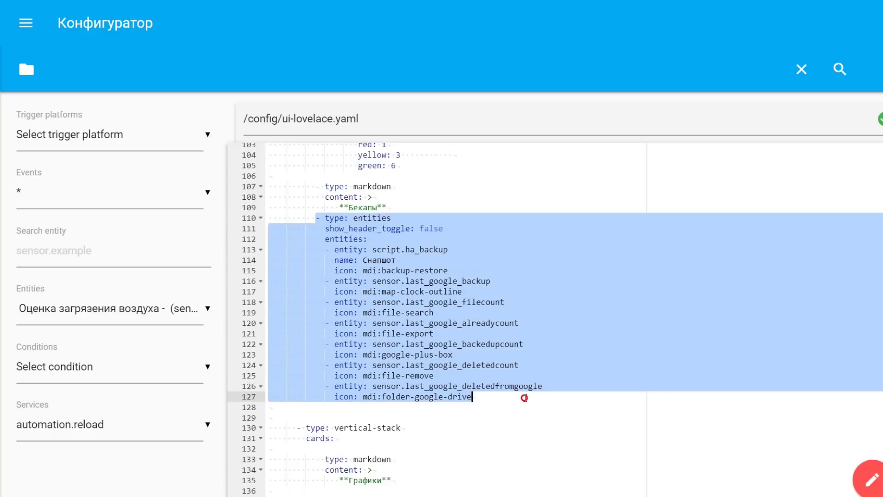
click(406, 249)
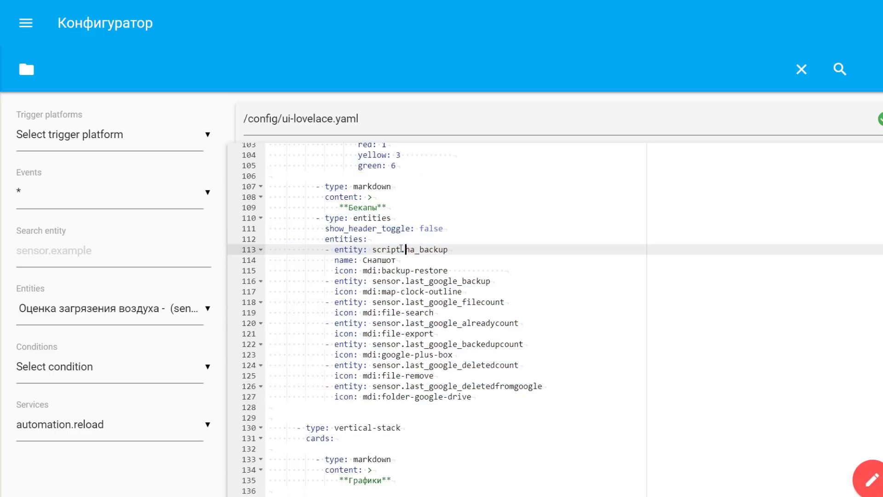
click(371, 259)
click(391, 249)
drag(372, 249, 452, 254)
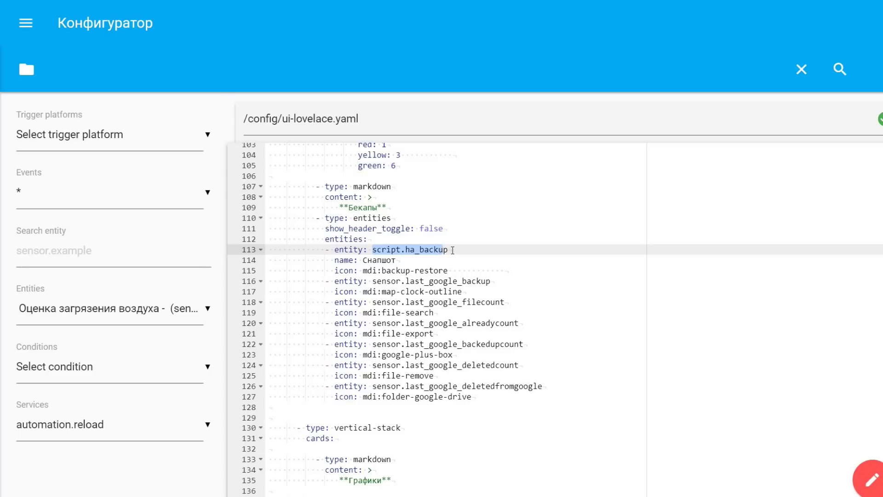
drag(435, 270, 463, 396)
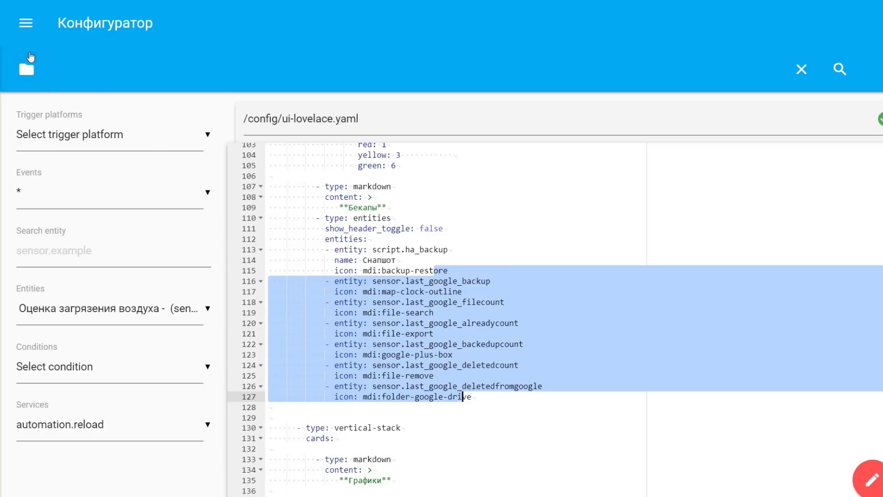
Review the Бекапы card on the Обзор dashboard and return to the Configurator with /config/includes/scripts/system.yaml.
click(26, 23)
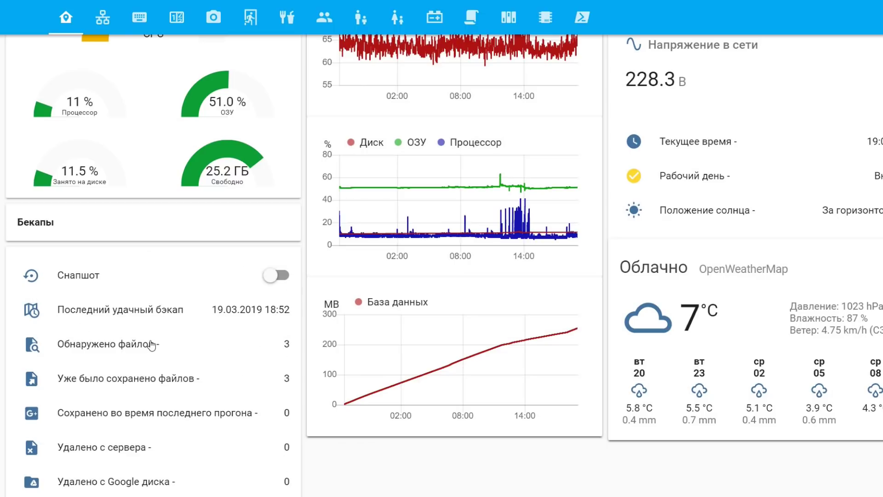
scroll(126, 221, up, 9)
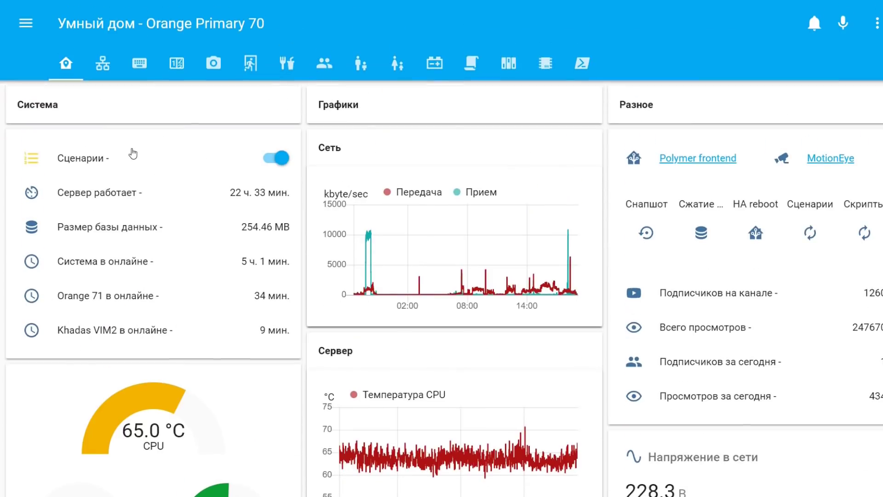
click(26, 25)
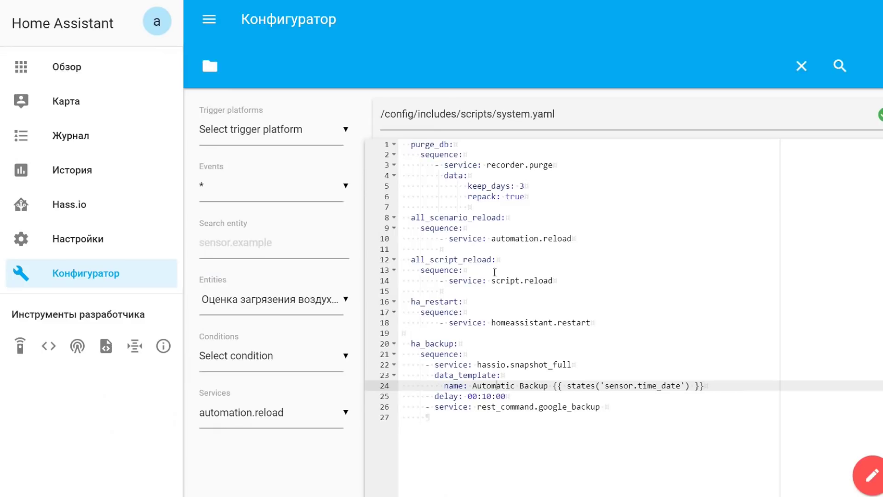
Examine the ha_backup script's hassio.snapshot_full service and its Automatic Backup name template based on sensor.time_date.
drag(411, 344, 454, 344)
click(459, 354)
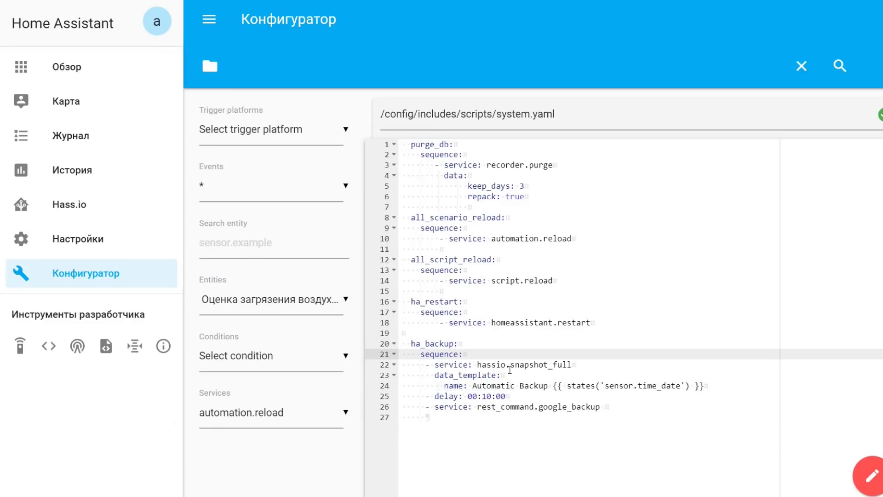
drag(436, 364, 581, 364)
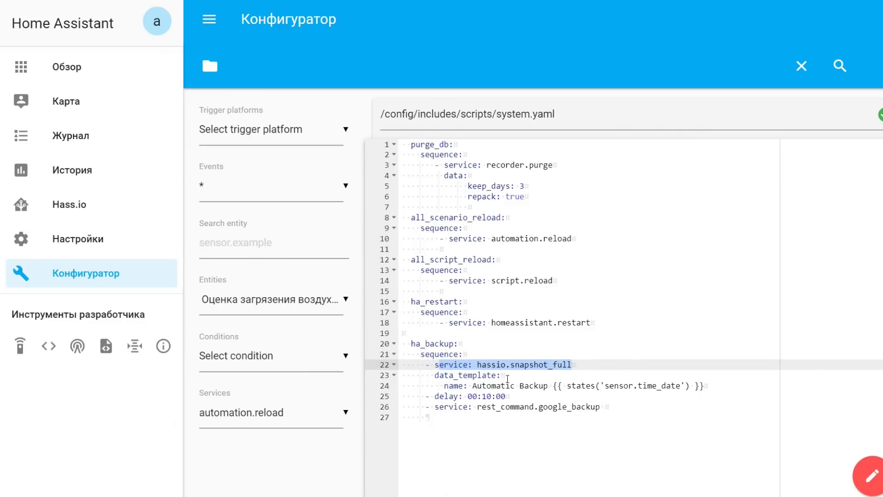
drag(483, 385, 550, 385)
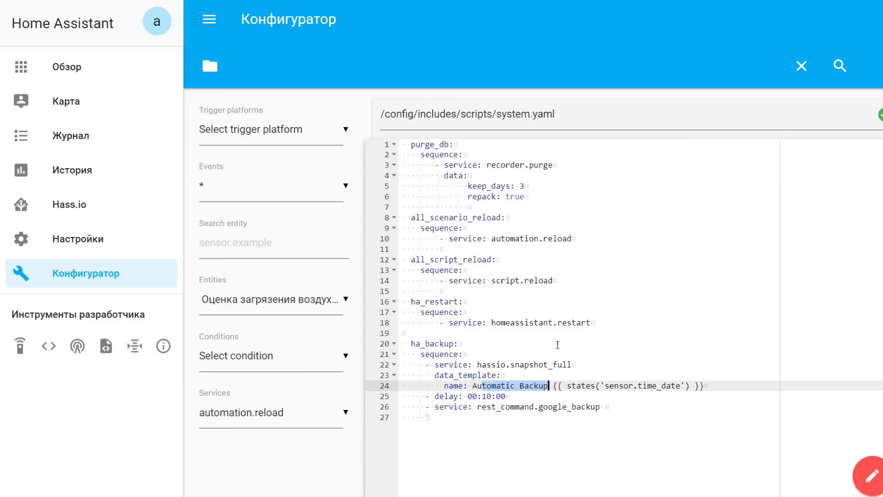
drag(473, 385, 707, 385)
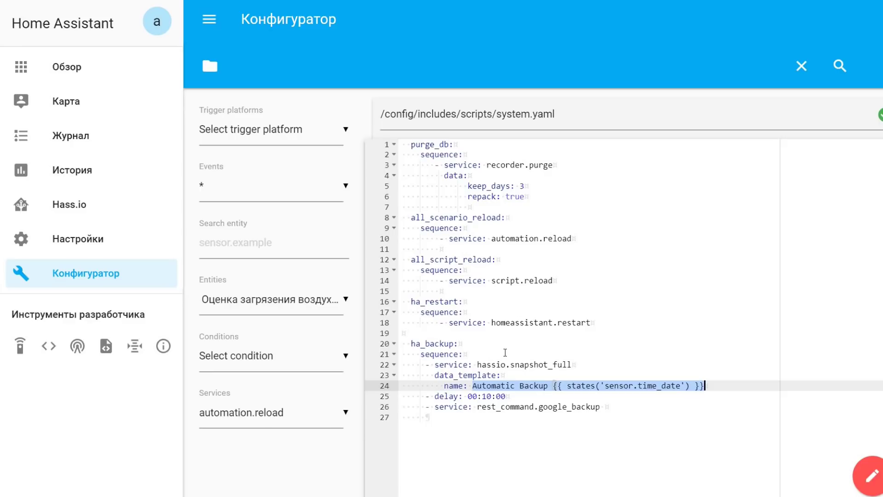
Examine the ha_backup script's 00:10:00 delay and its rest_command.google_backup service call.
drag(506, 396, 377, 395)
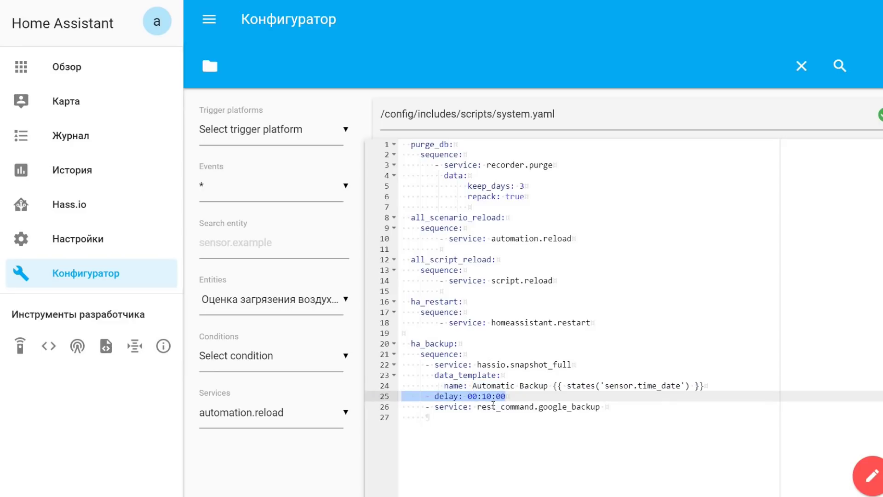
drag(609, 406, 387, 410)
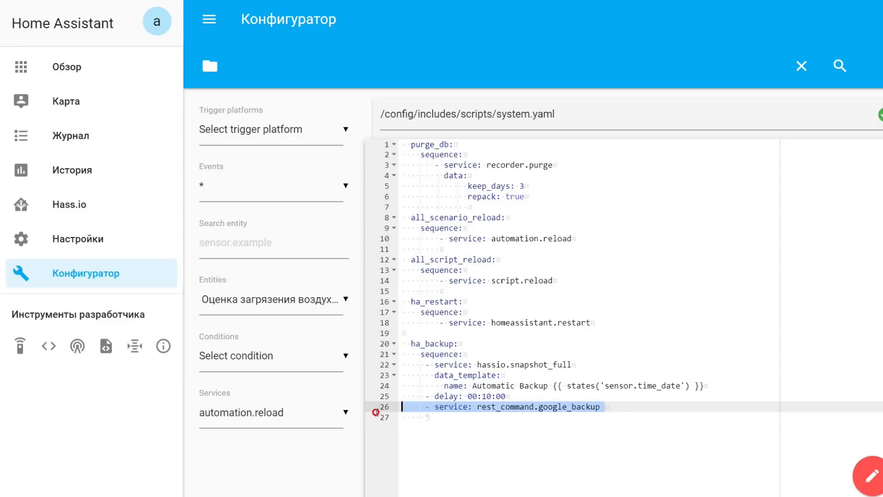
click(488, 407)
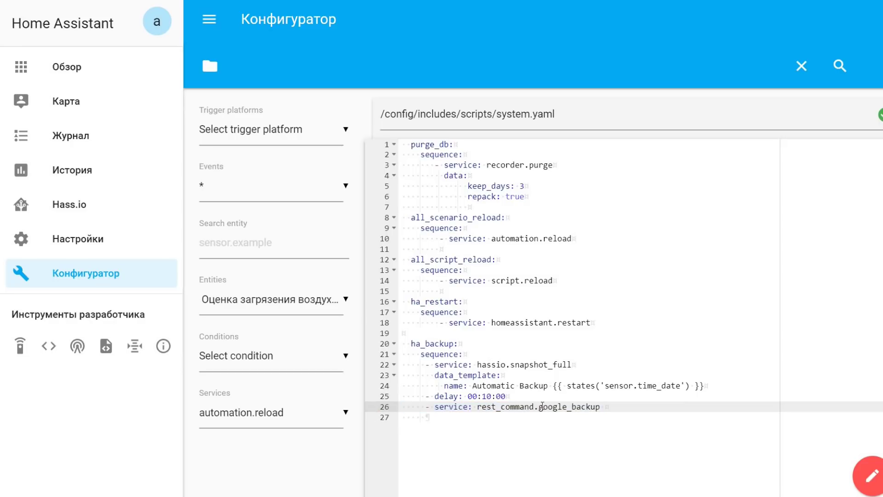
drag(540, 407, 631, 412)
Open the Hass.io snapshots and inspect the details of the Automatic Backup 14:30 and Automatic 70 Backup 14:06 snapshots.
click(69, 205)
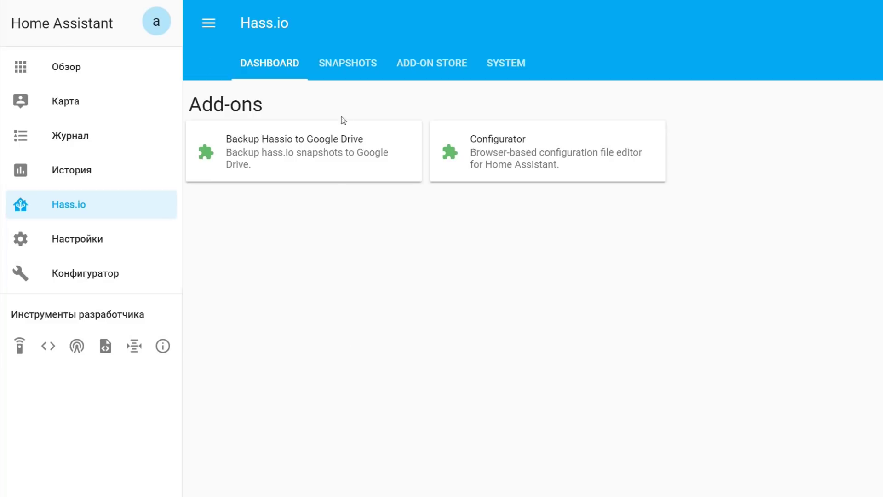
click(357, 65)
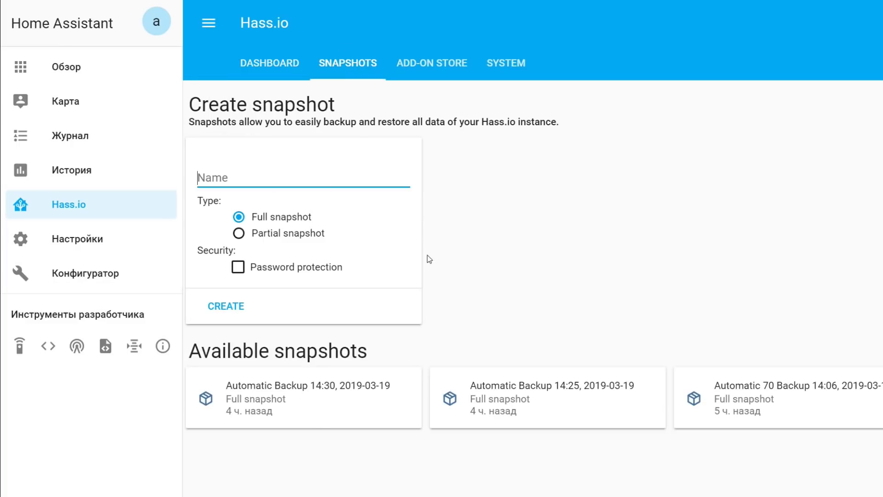
click(316, 411)
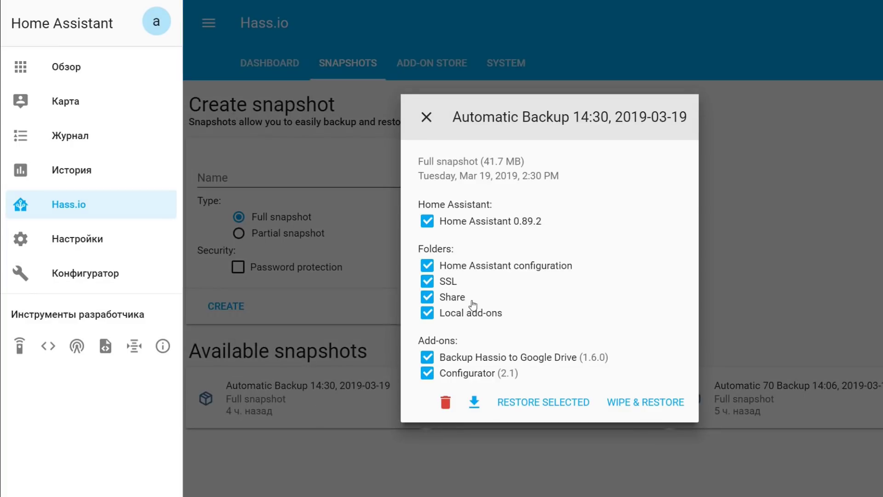
click(815, 214)
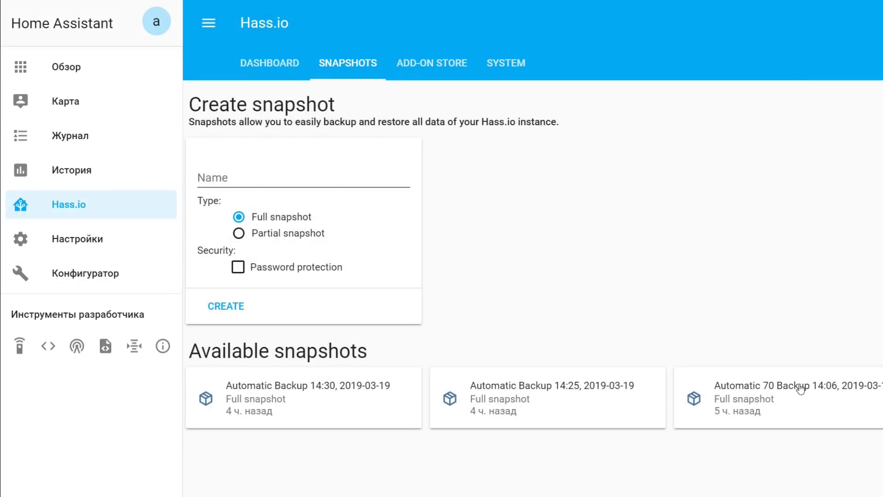
click(801, 389)
click(794, 211)
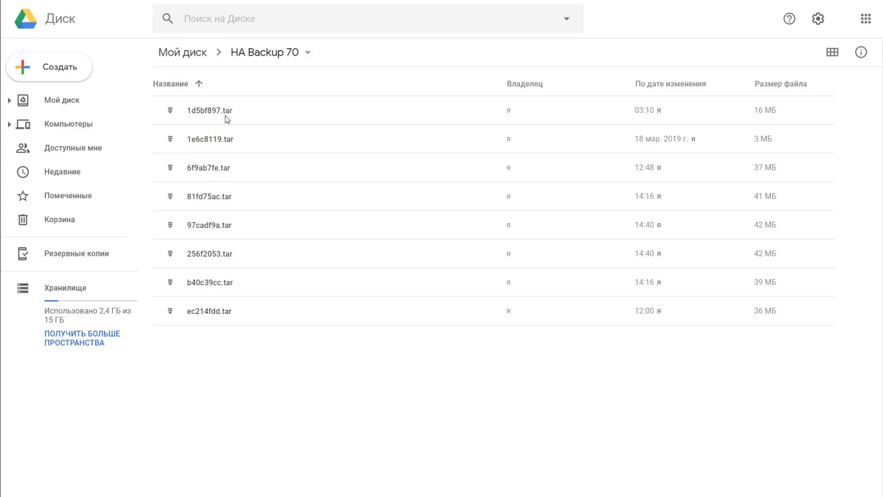
Compare the backup file sizes in the HA Backup 70 and HA Backup 71 folders on Google Drive.
click(778, 113)
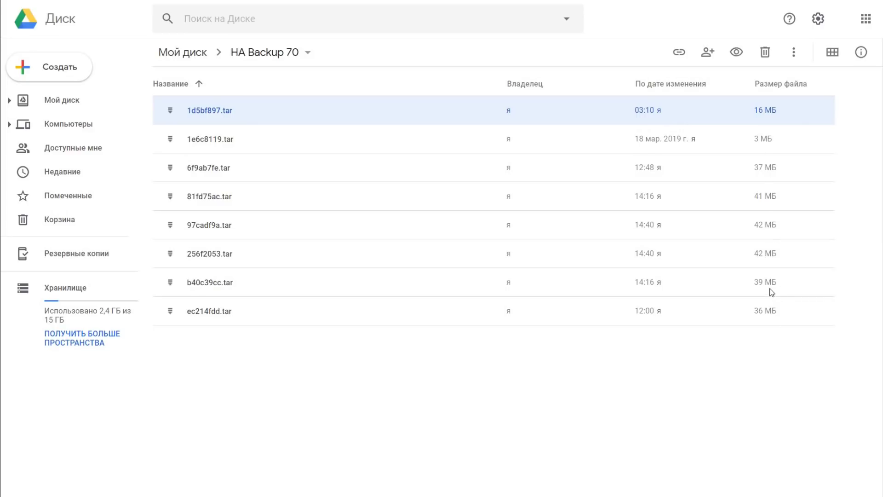
click(195, 54)
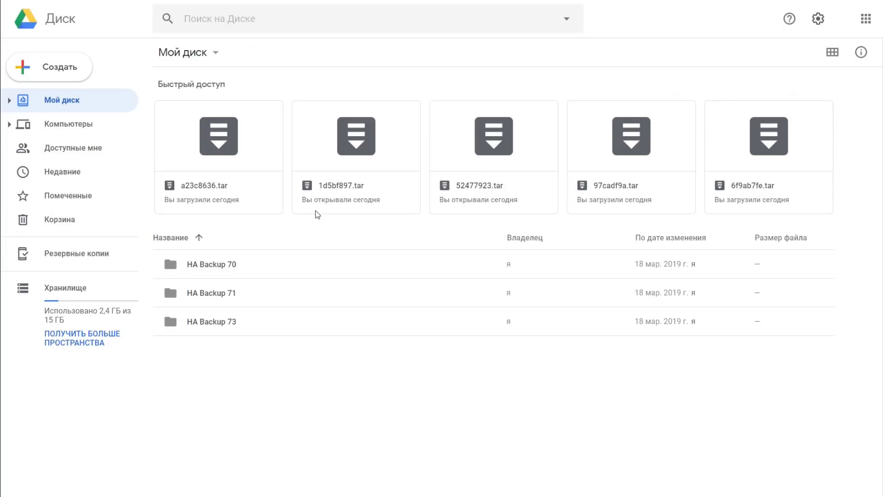
click(220, 291)
double_click(220, 294)
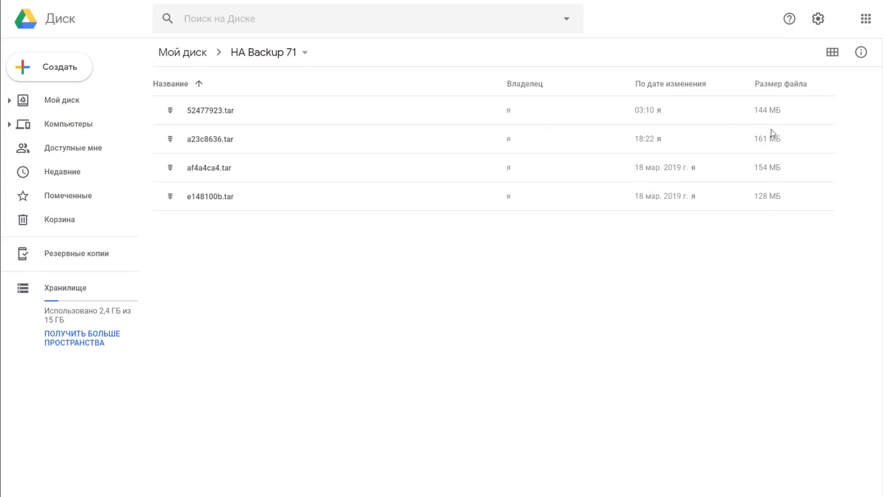
mouse_move(775, 144)
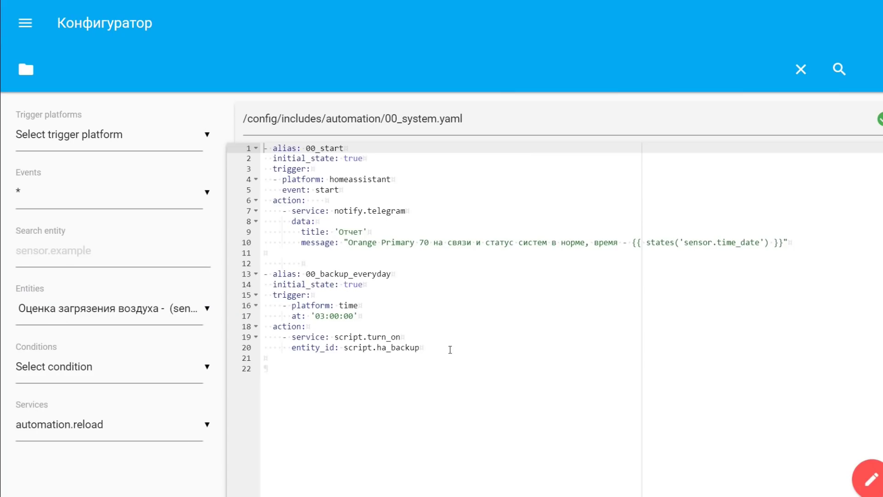
Examine the 00_backup_everyday automation in /config/includes/automation/00_system.yaml, covering its time trigger, script.turn_on service and script.ha_backup entity.
drag(421, 348, 264, 275)
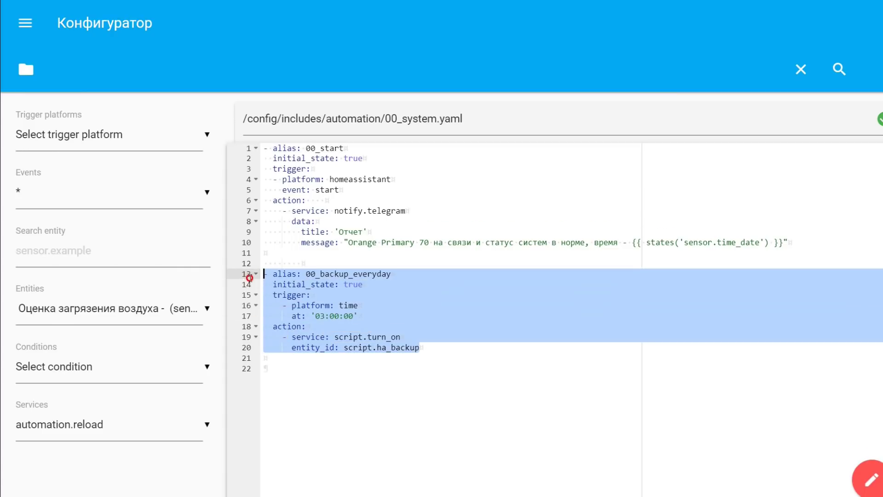
click(351, 318)
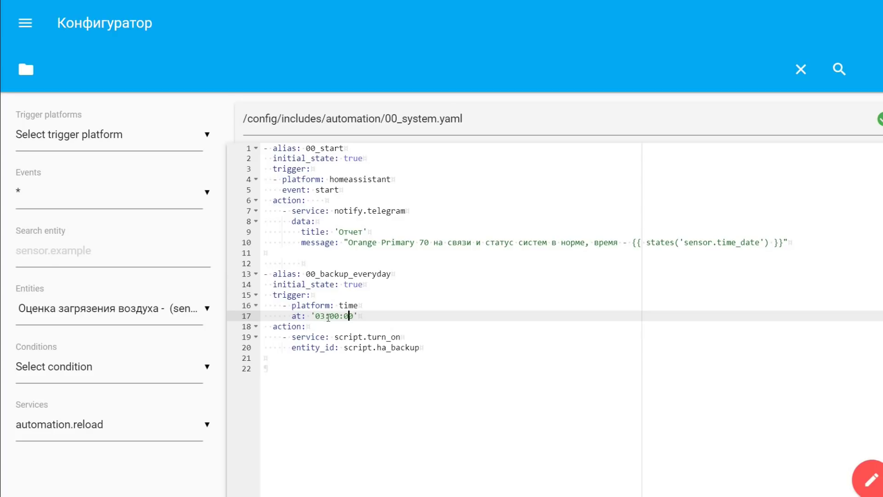
drag(335, 337, 403, 337)
drag(345, 348, 429, 353)
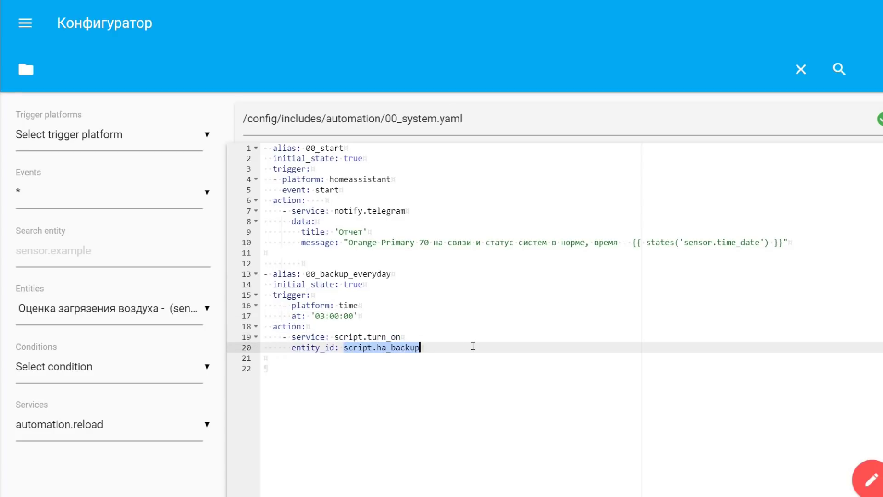